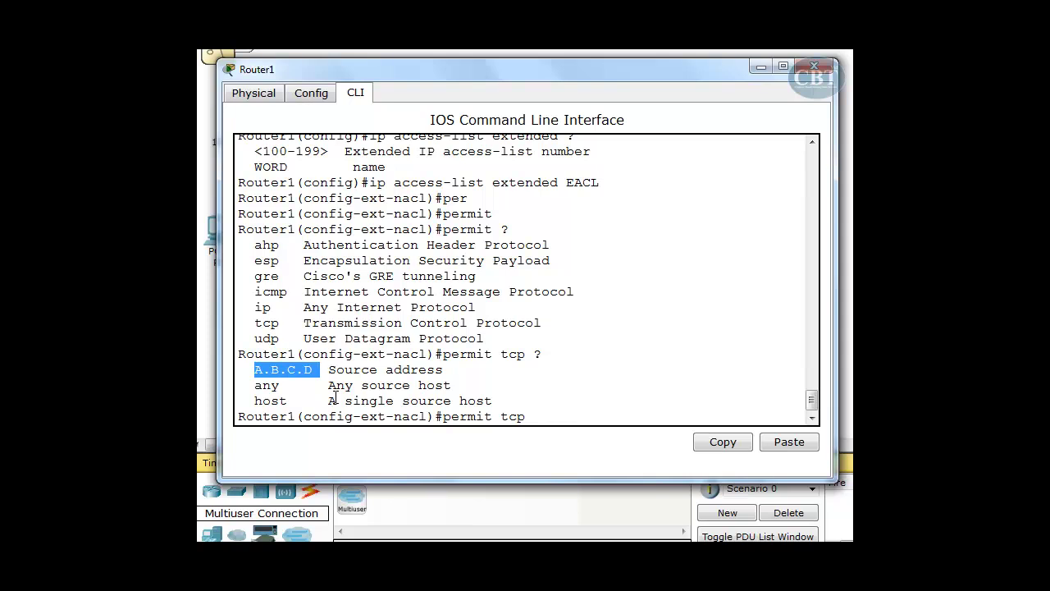
- Add 'host 192.168.1.1' as the single TCP source to Router1's EACL permit entry
left_click(579, 421)
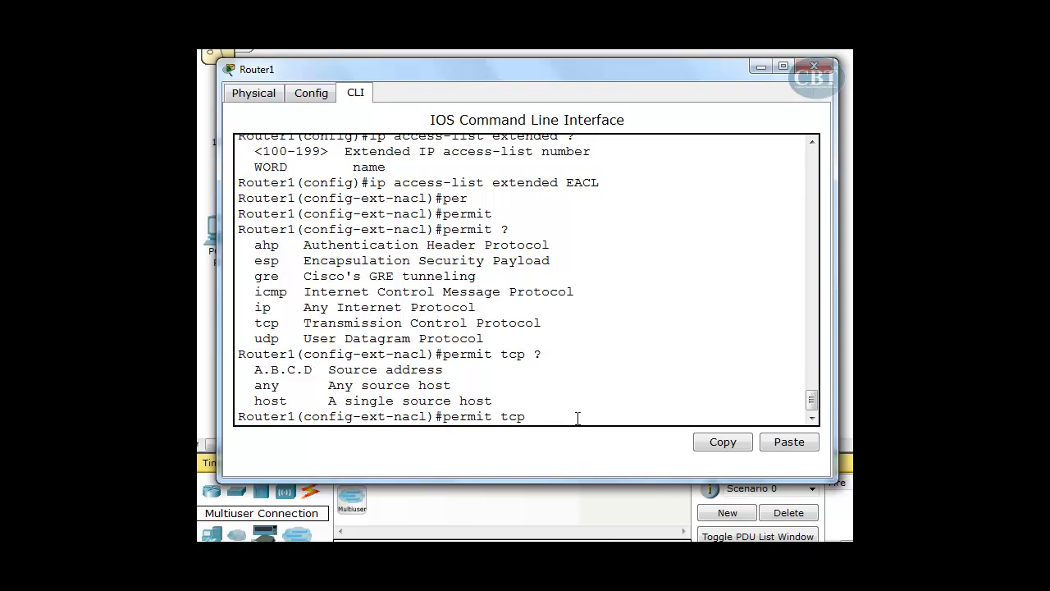
type("host")
left_click_drag(369, 75, 525, 70)
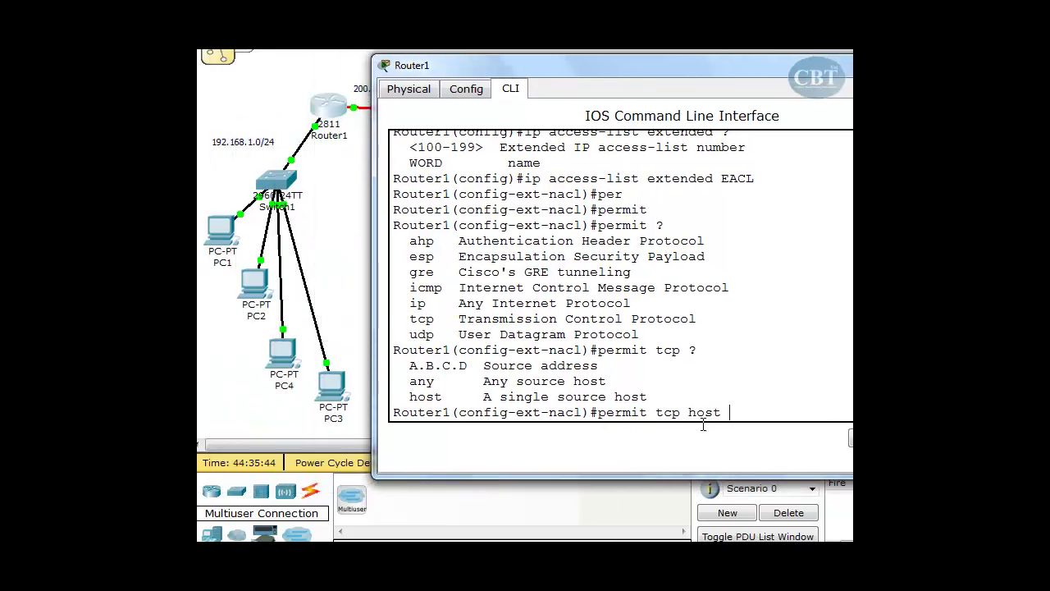
type("192.168.")
left_click_drag(755, 69, 612, 63)
type(".1.1")
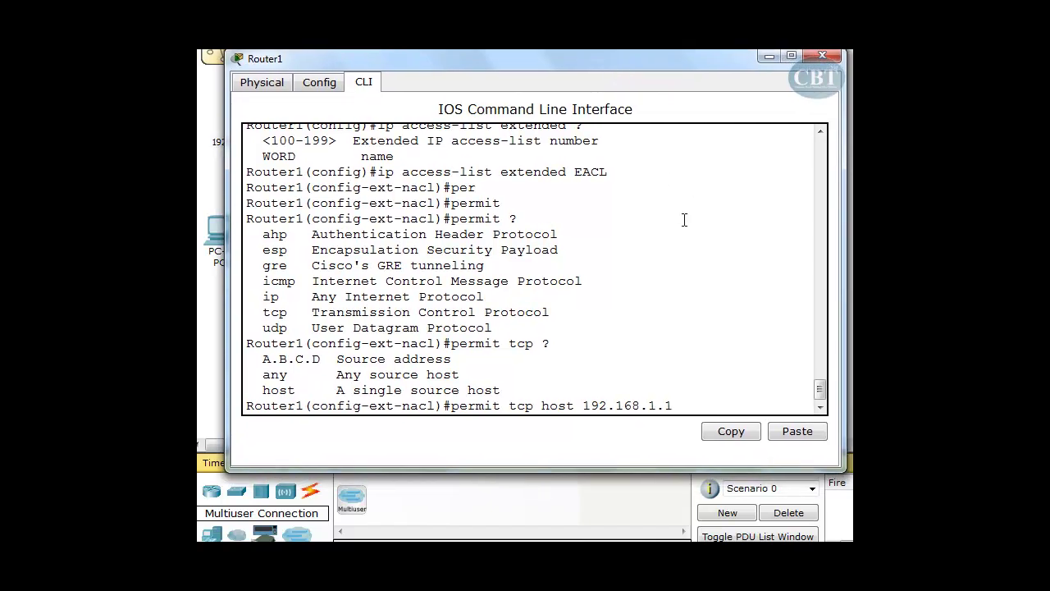
left_click_drag(687, 61, 660, 65)
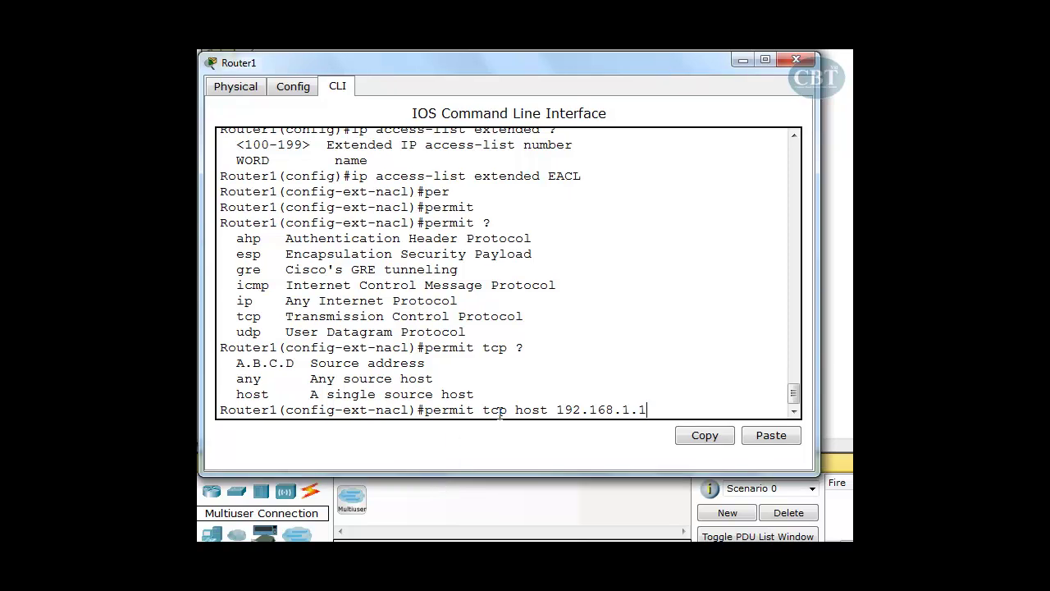
left_click_drag(483, 409, 679, 409)
left_click(680, 409)
- List the destination options for the permit entry and check the servers in the topology
type("?")
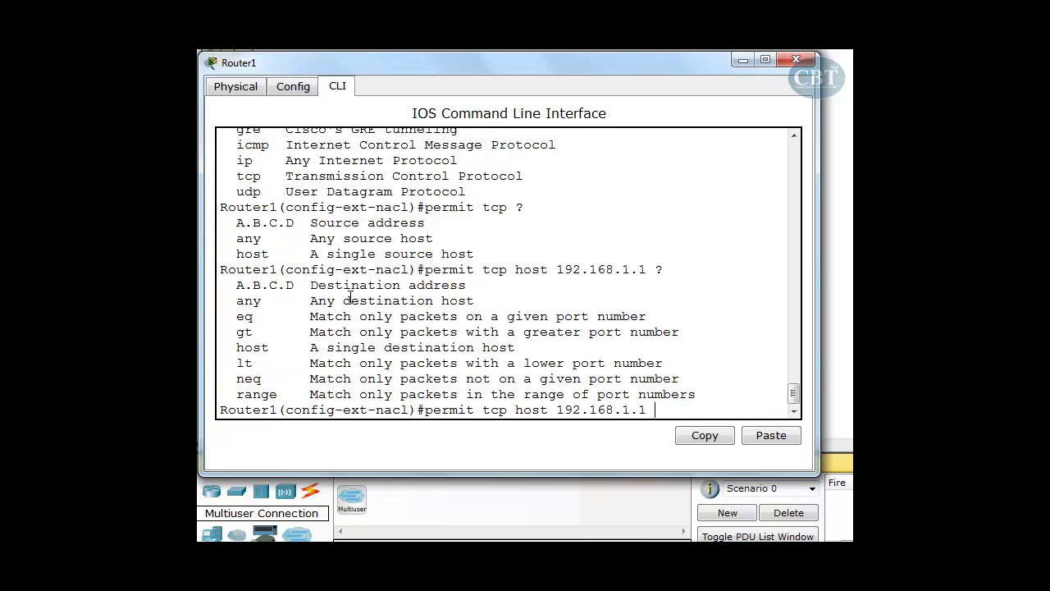
left_click_drag(237, 285, 302, 286)
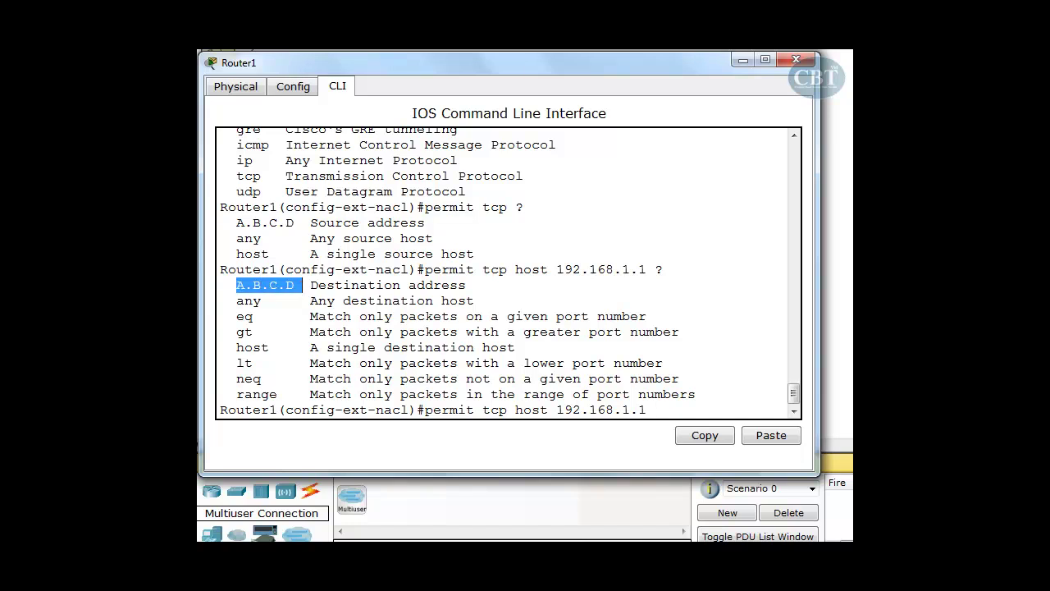
left_click(703, 439)
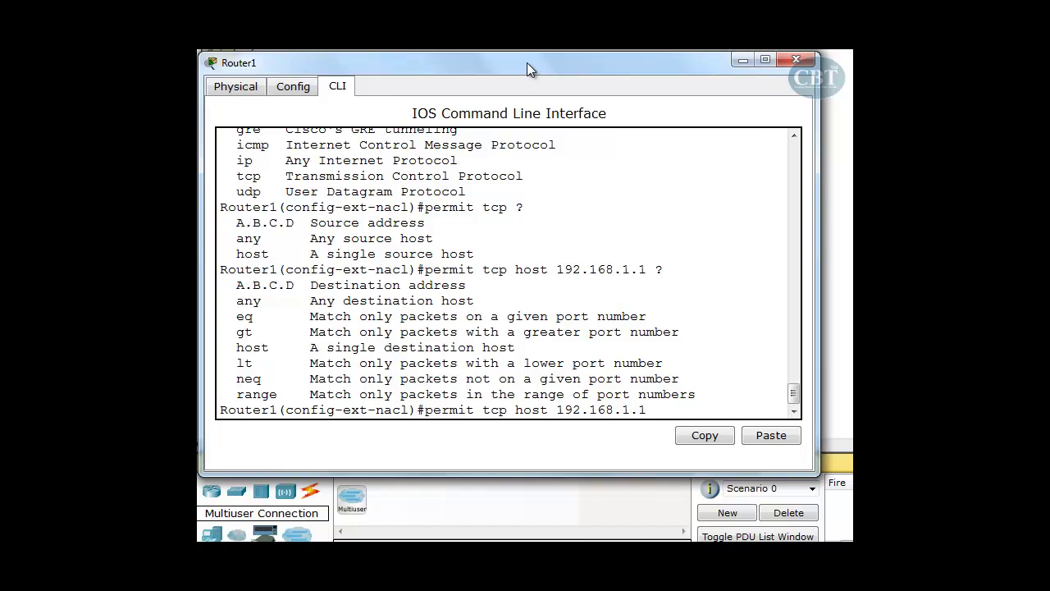
left_click_drag(689, 63, 1049, 47)
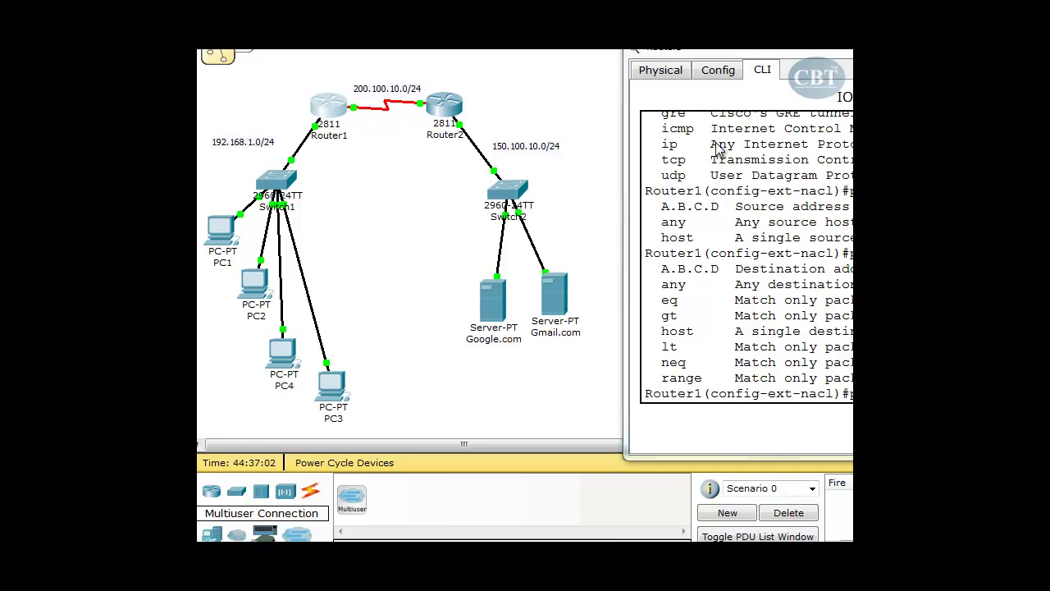
left_click_drag(845, 47, 467, 70)
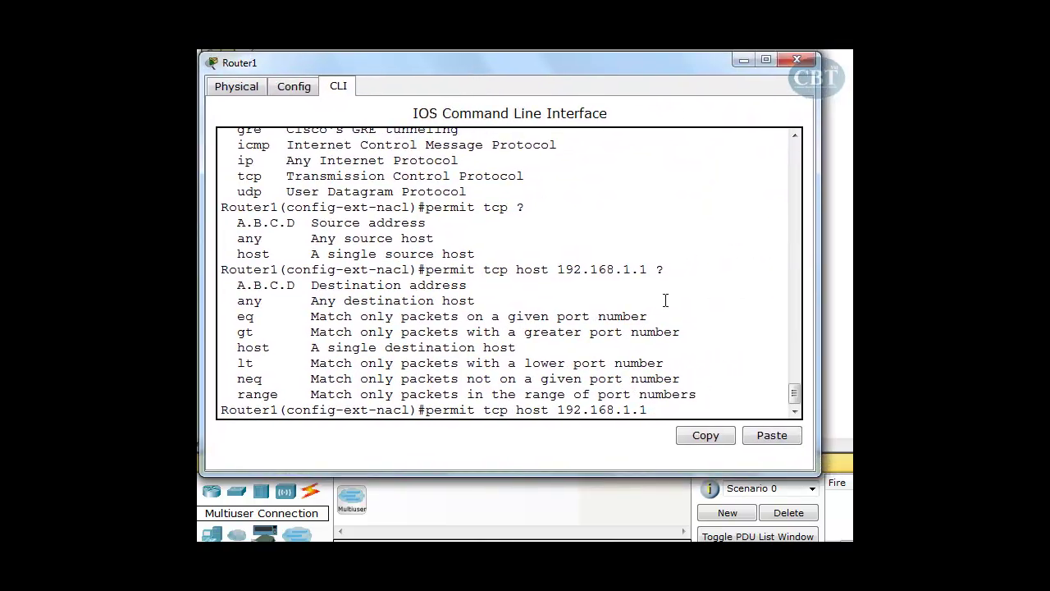
- Add destination 150.100.10.2 with wildcard 0.0.0.0 and list the port-matching options
type("150.100.10.2")
left_click_drag(820, 309, 853, 309)
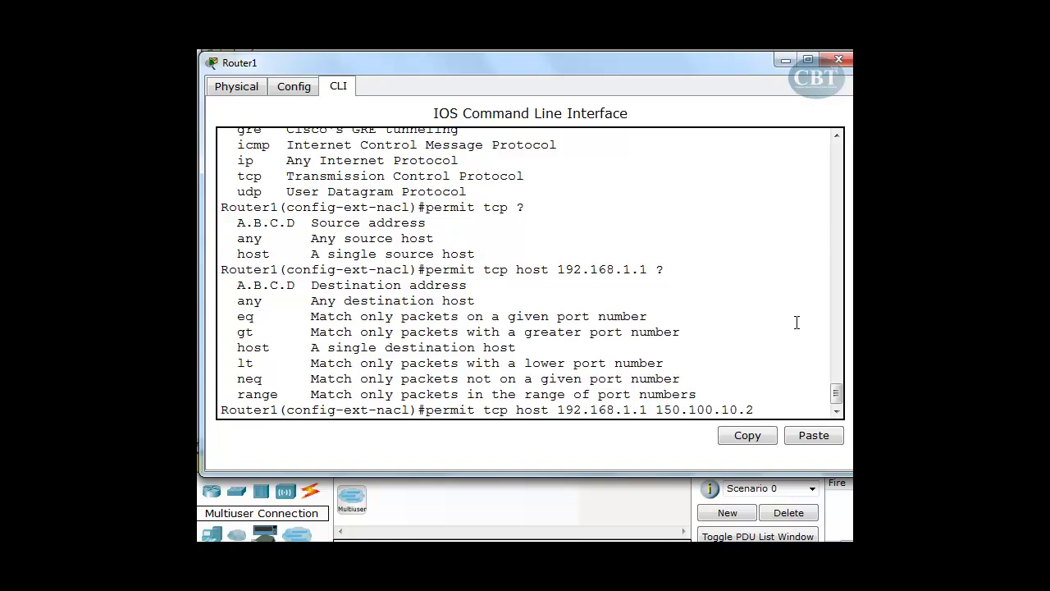
type("0.0.0.0")
left_click_drag(851, 270, 868, 270)
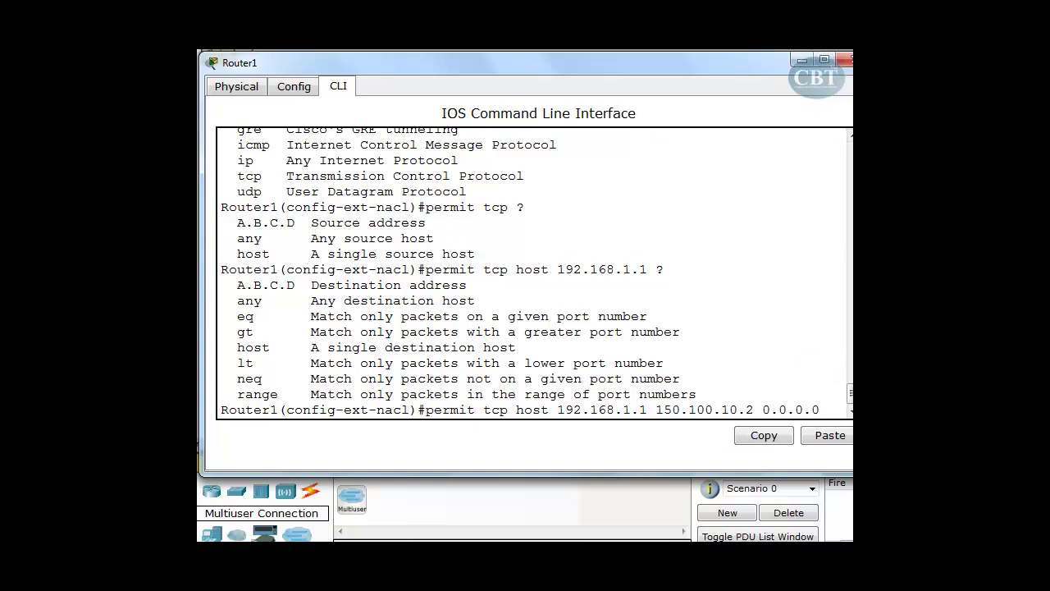
left_click_drag(713, 61, 703, 62)
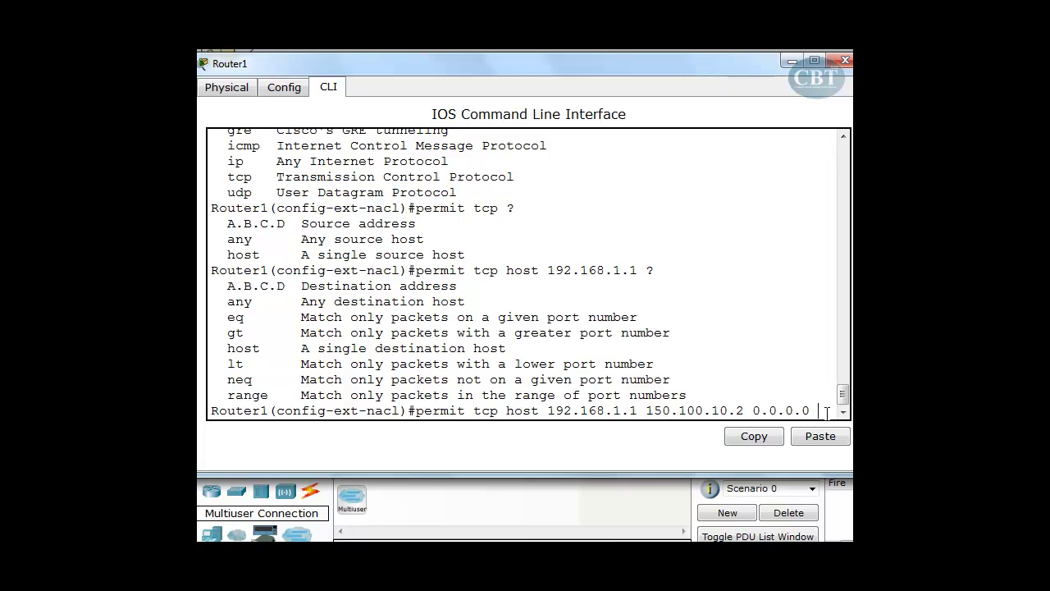
type("?")
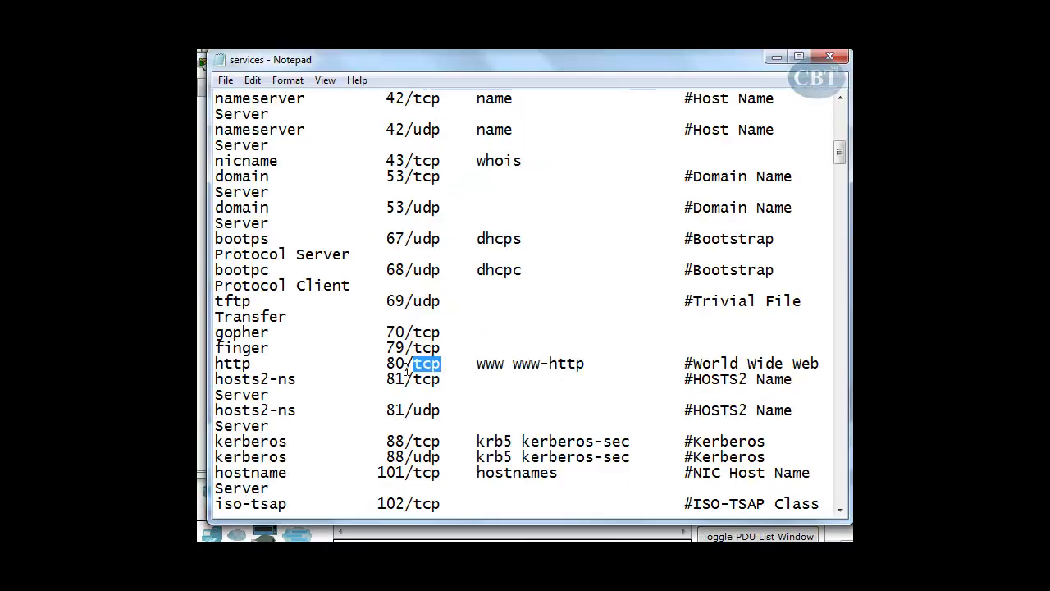
- Highlight port 80 on the http line of the services file
left_click_drag(406, 363, 387, 366)
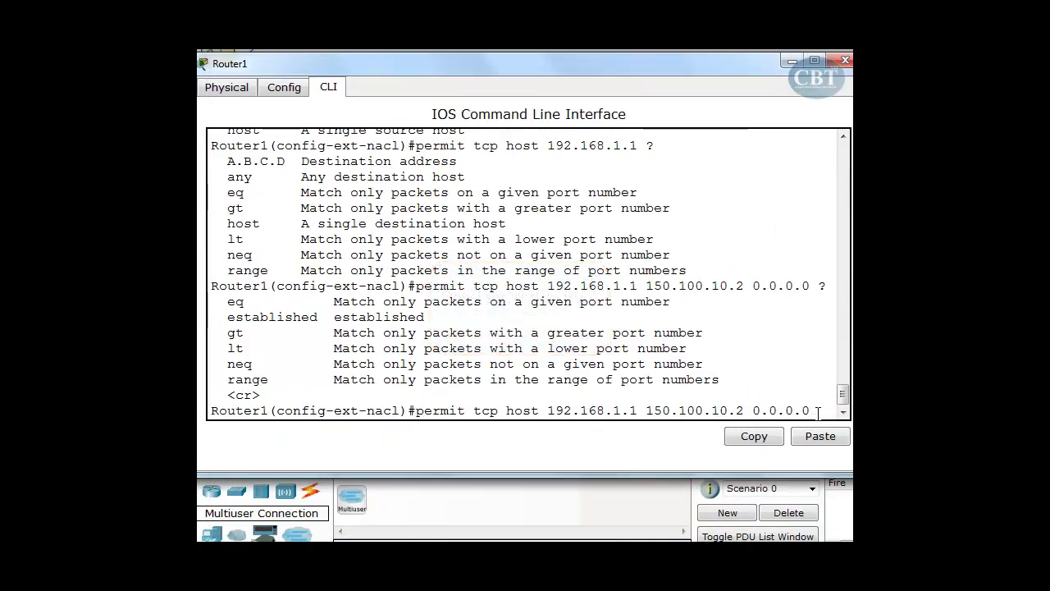
- Append 'eq 80' to the permit line and submit the entry to EACL
left_click_drag(229, 303, 269, 379)
left_click(260, 314)
type("eq")
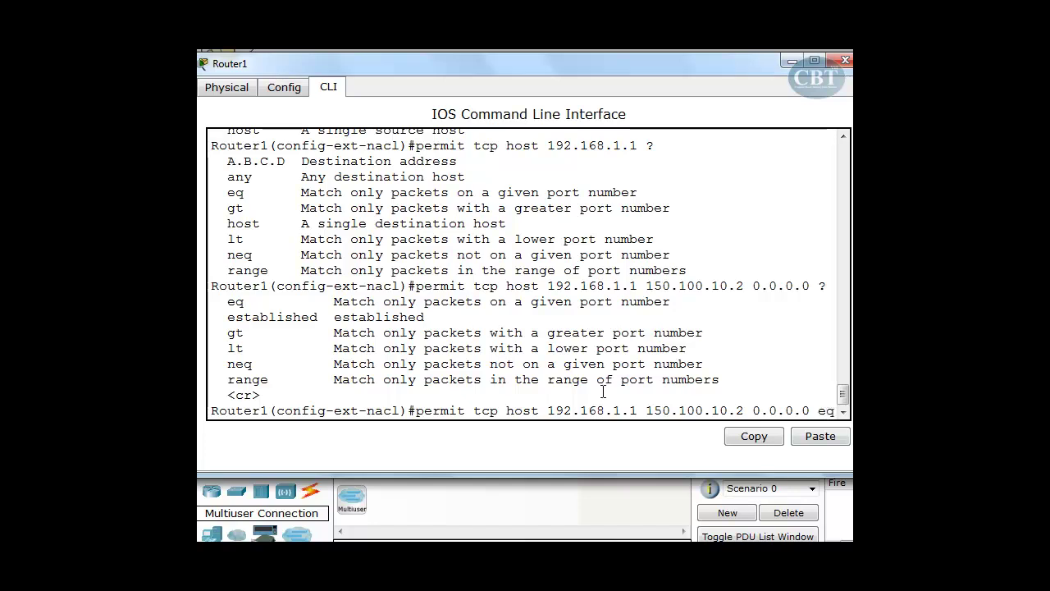
left_click_drag(492, 61, 447, 61)
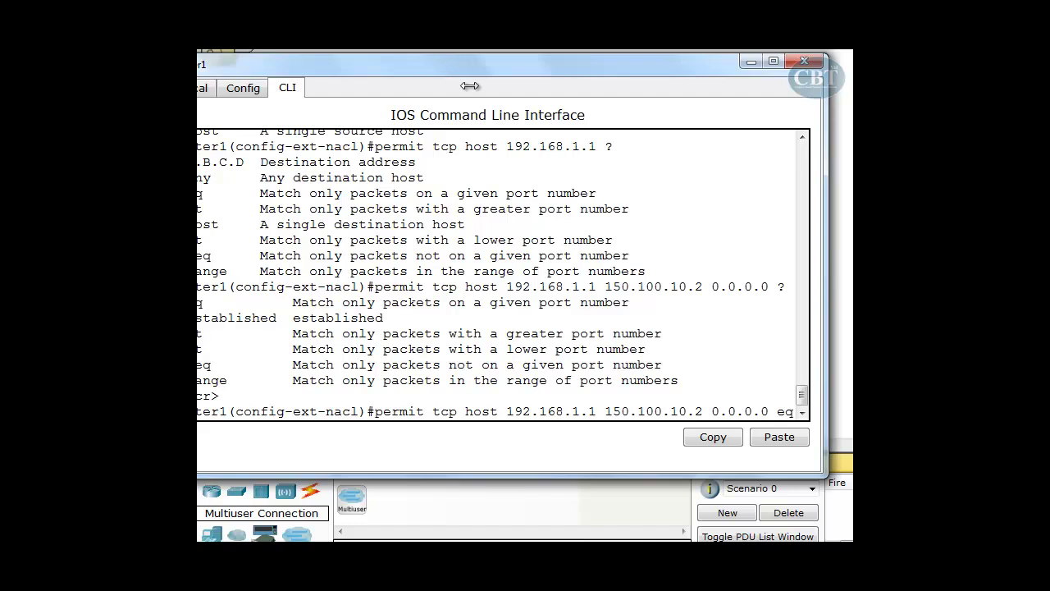
left_click_drag(828, 346, 850, 346)
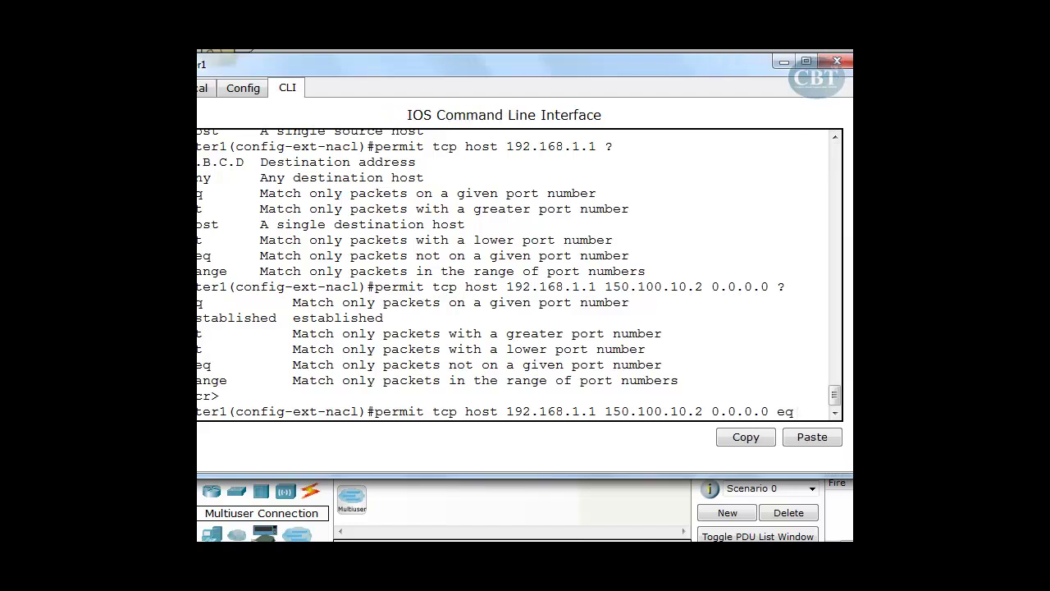
type("80")
left_click_drag(506, 412, 703, 412)
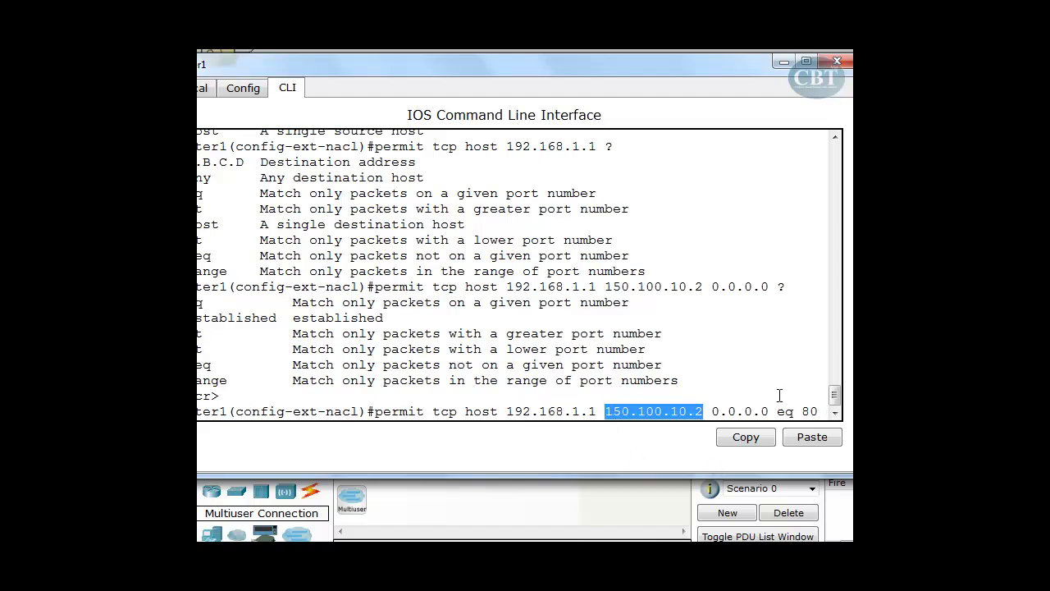
left_click_drag(776, 412, 821, 413)
left_click(821, 411)
key("Return")
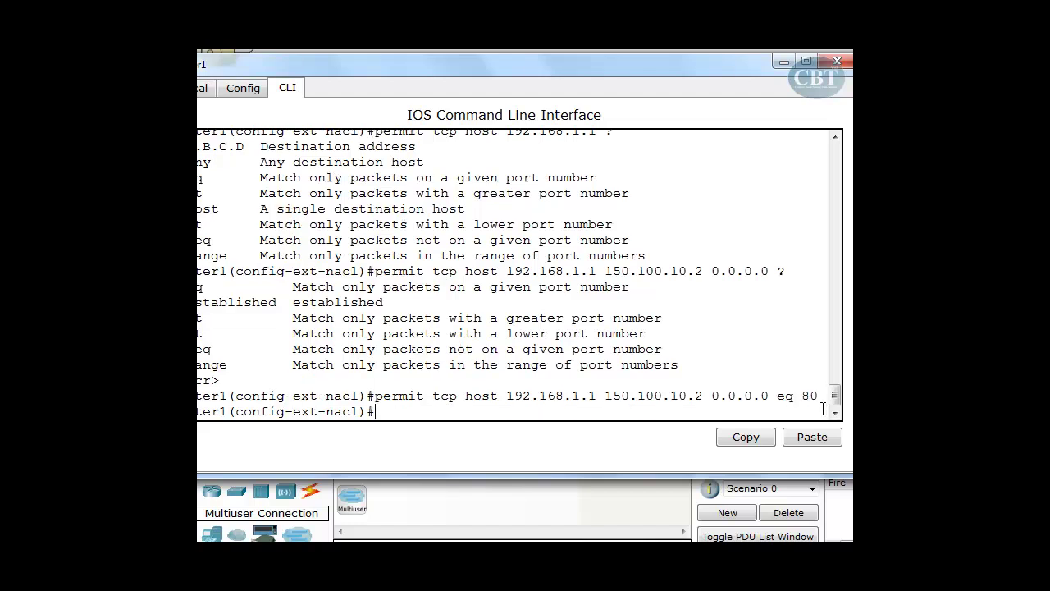
left_click_drag(560, 72, 635, 70)
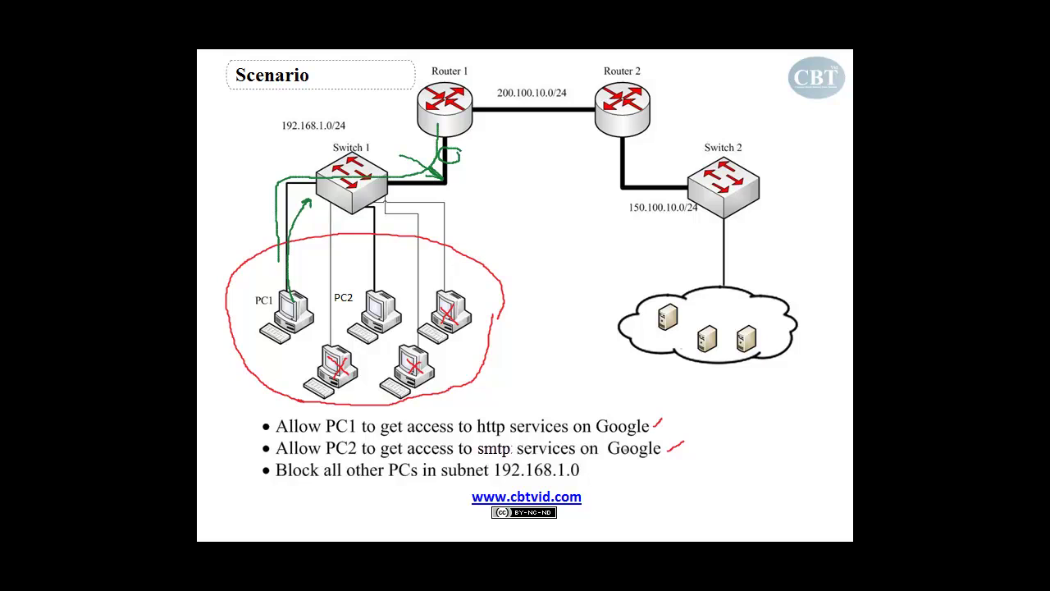
- Reopen Router1's CLI from Packet Tracer and start a new 'permit' entry
key("alt+Tab")
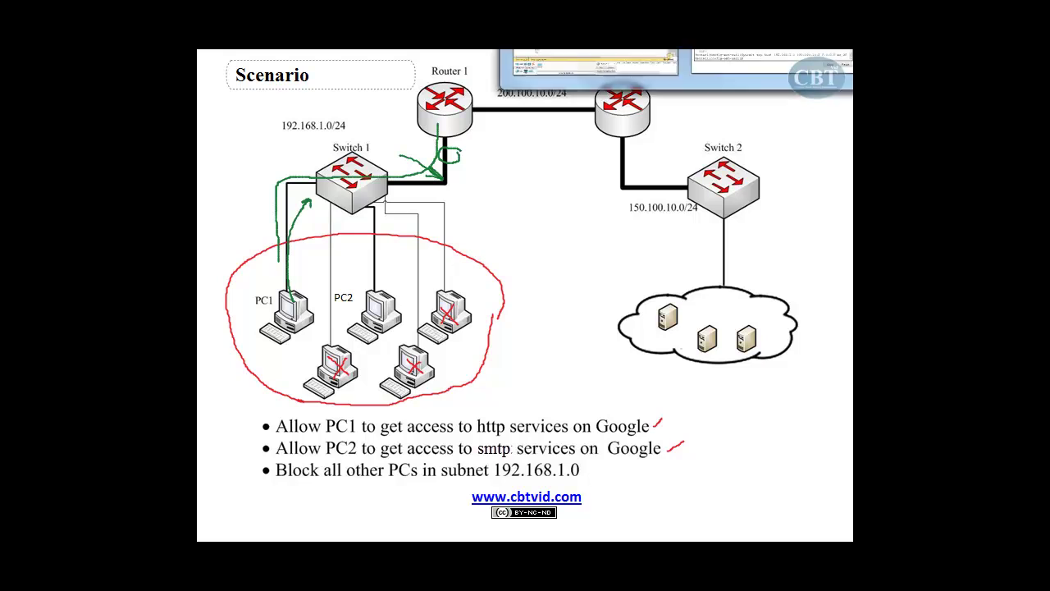
left_click(443, 105)
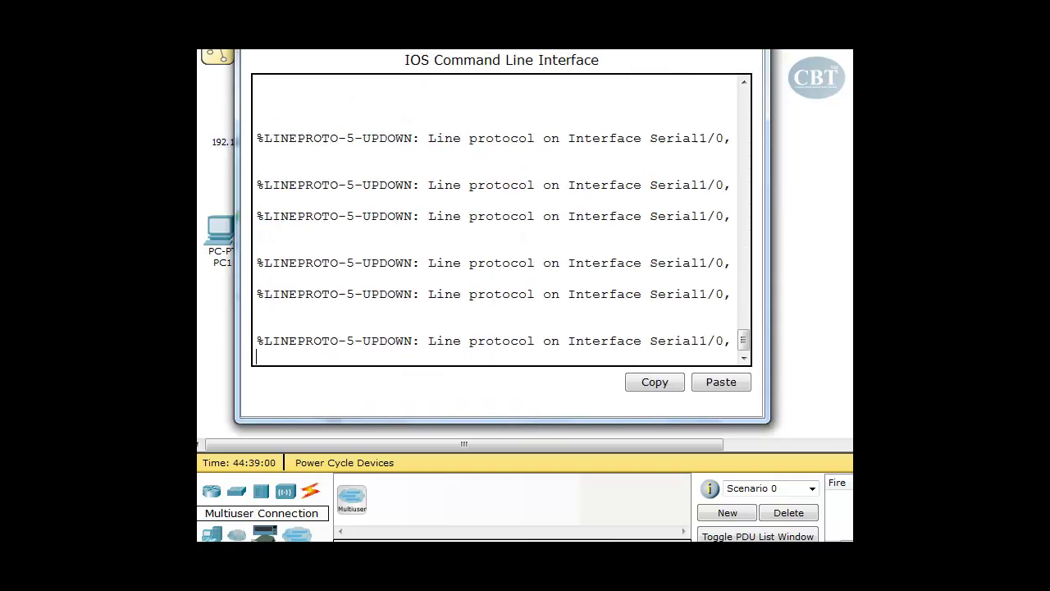
left_click(759, 51)
left_click(335, 105)
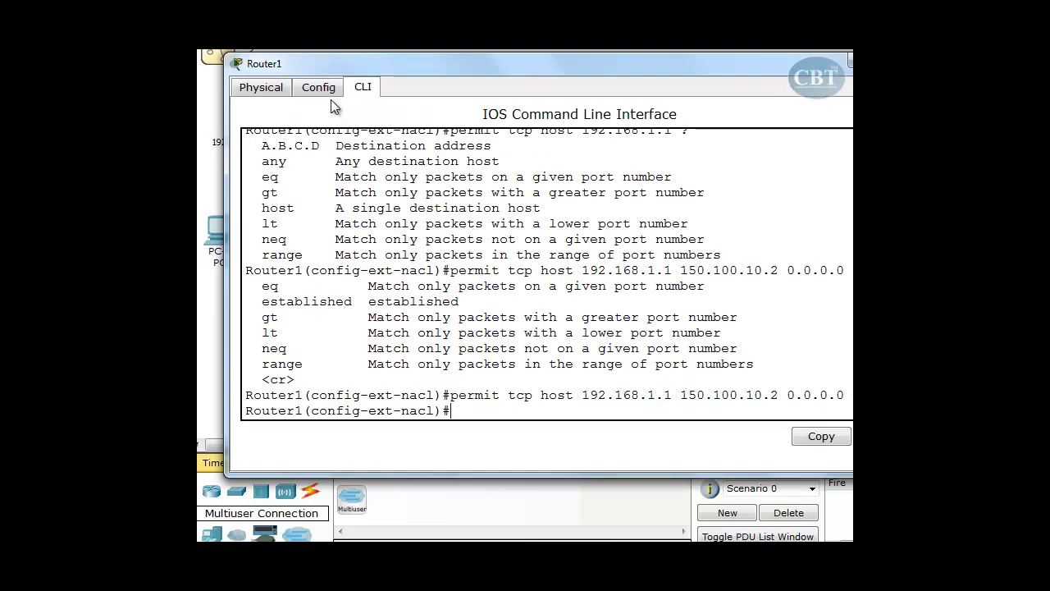
left_click_drag(515, 74, 502, 64)
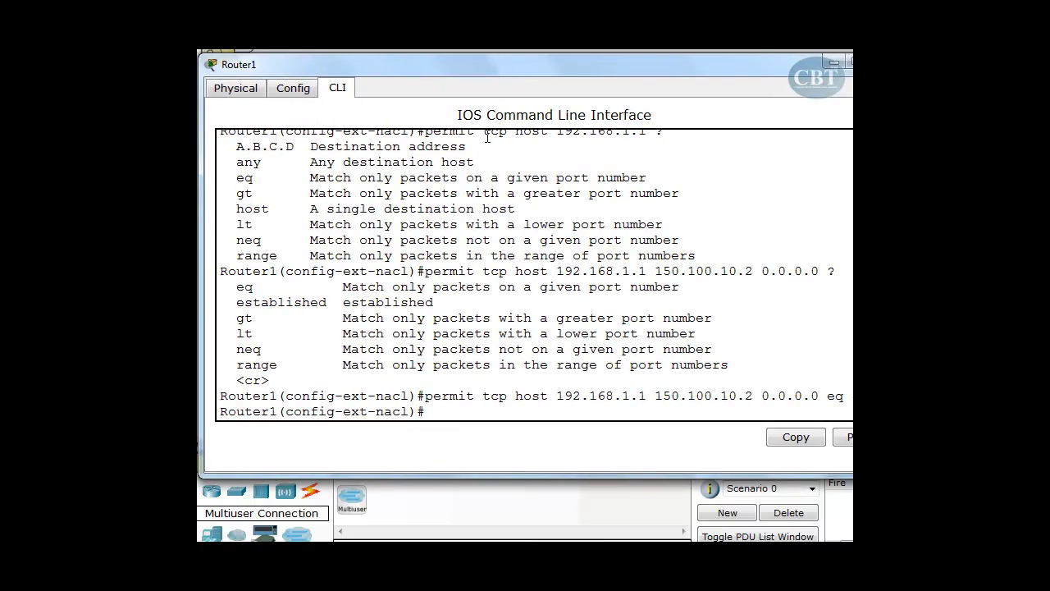
type("permit")
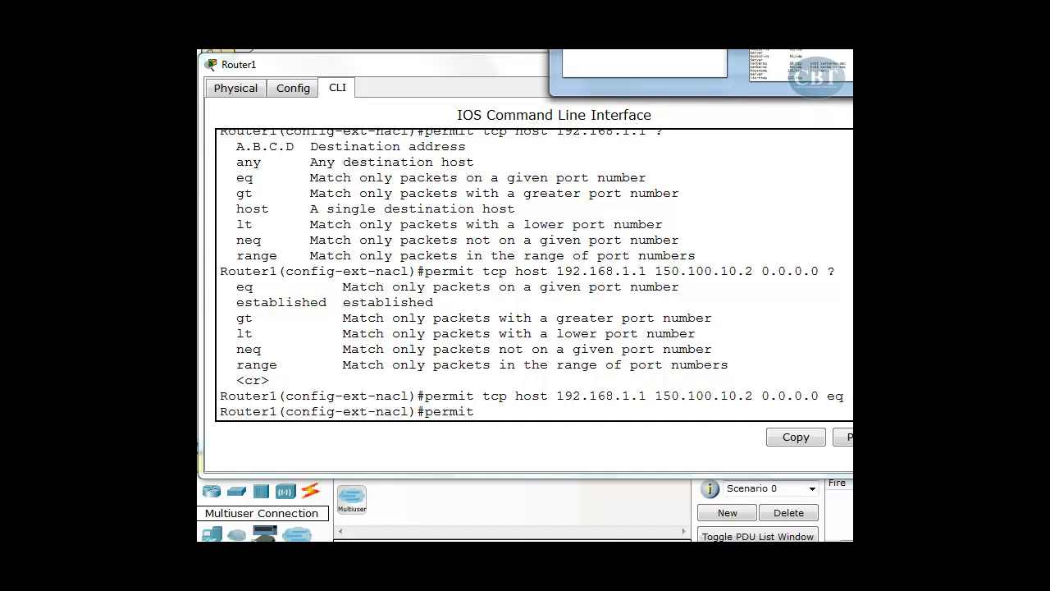
- Find smtp on 25/tcp and its mail alias in the services file, then minimize Notepad
key("alt+Tab")
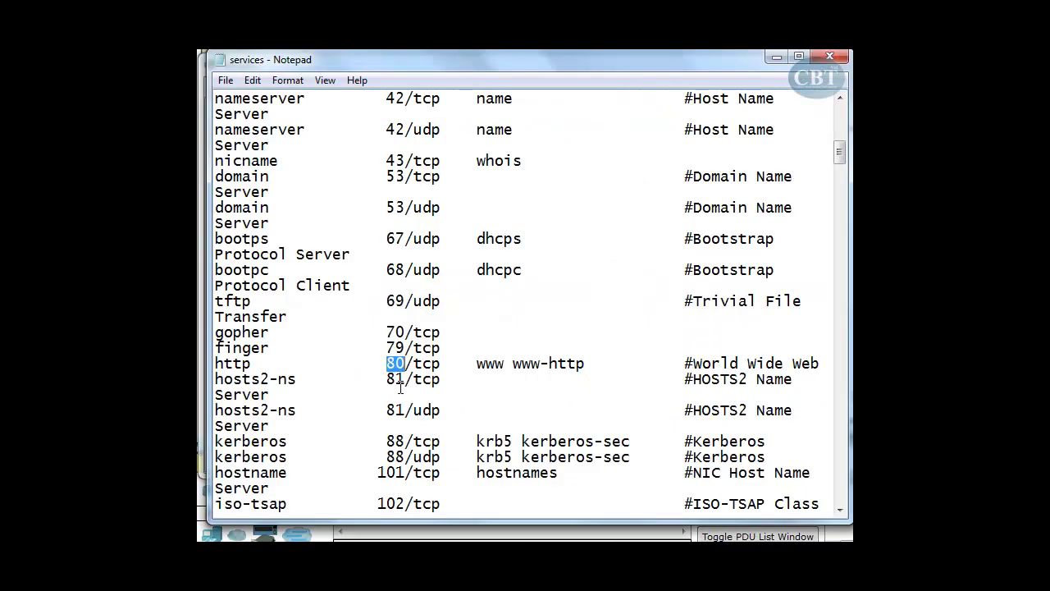
scroll(413, 305, "up", 1)
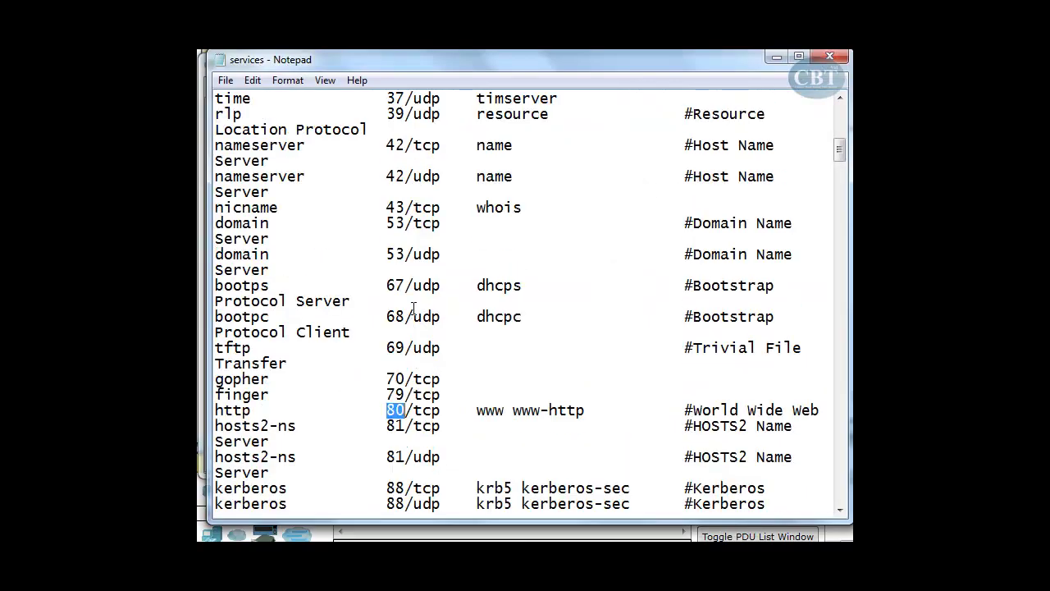
scroll(413, 309, "up", 1)
scroll(413, 308, "up", 2)
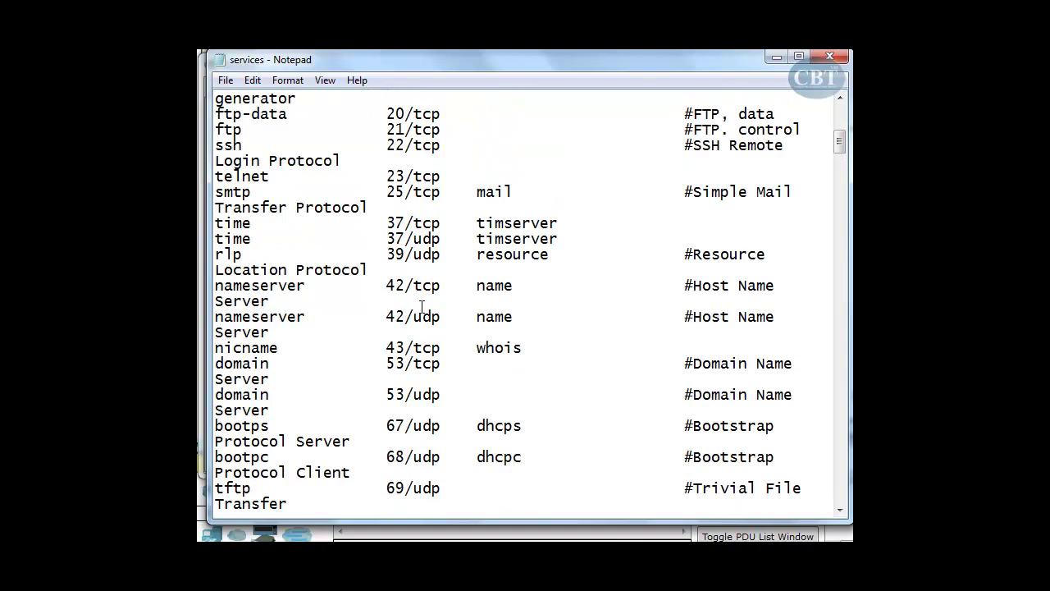
scroll(421, 307, "up", 2)
scroll(422, 305, "up", 1)
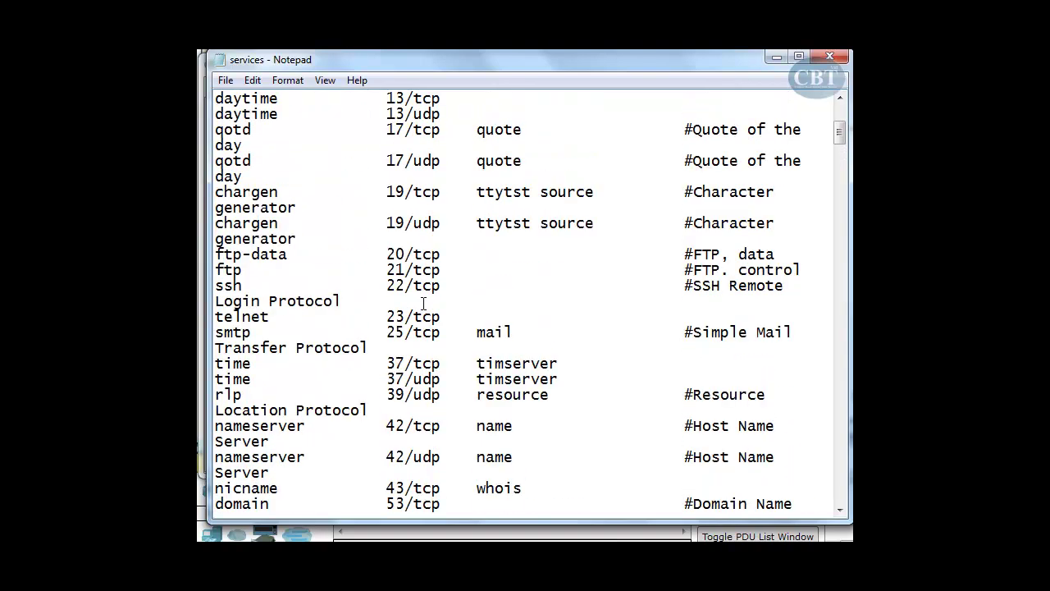
left_click_drag(215, 332, 439, 338)
left_click_drag(478, 332, 515, 332)
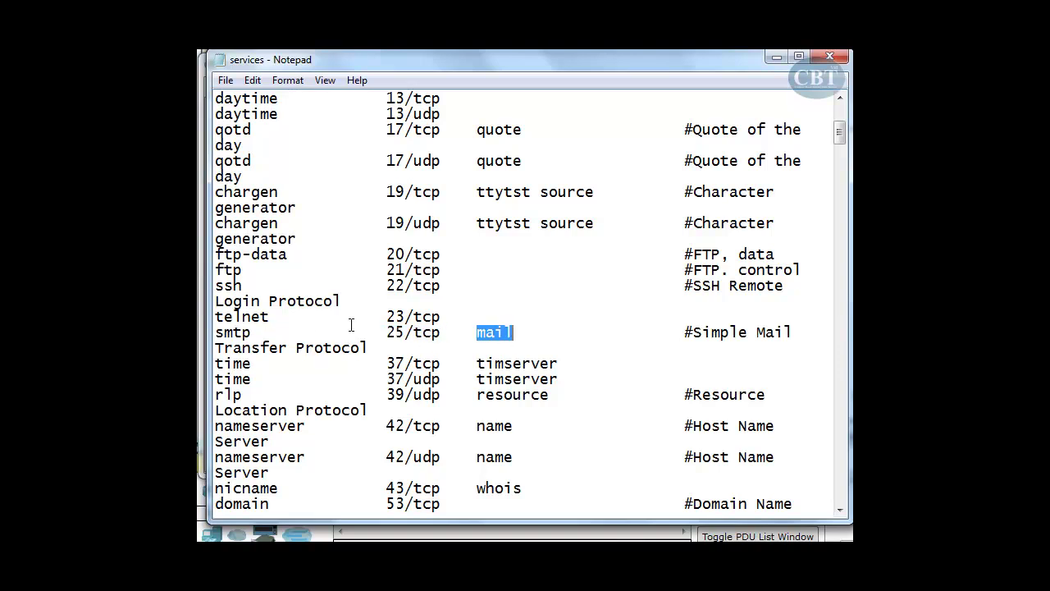
left_click(776, 57)
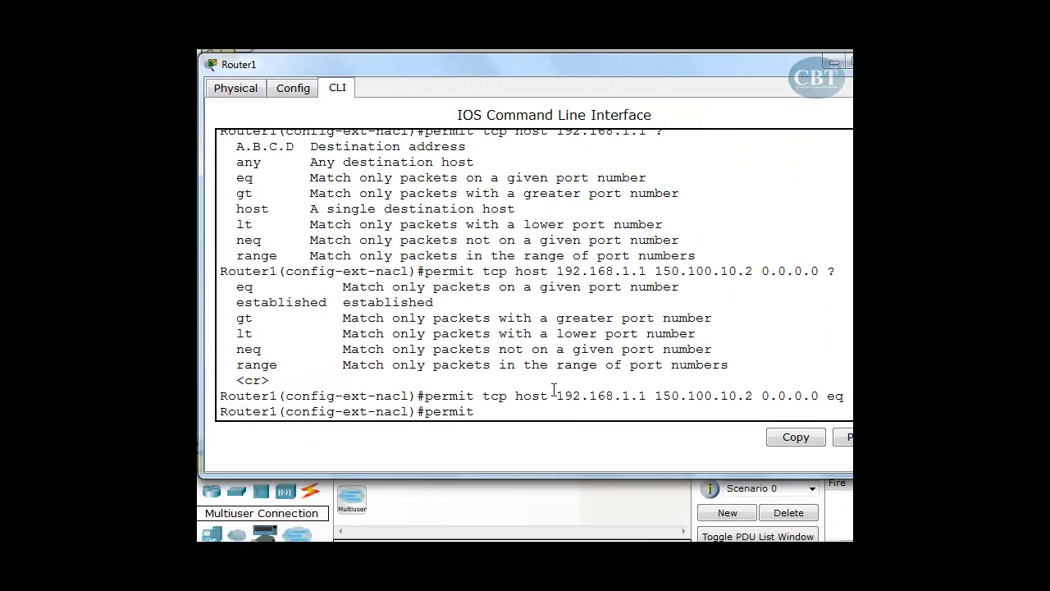
- Enter 'permit tcp host 192.168.1.2 host 150.100.10.3 eq 25', correcting the mistyped destination
type("tcp host 192.168.1.2 host 150.100.10.")
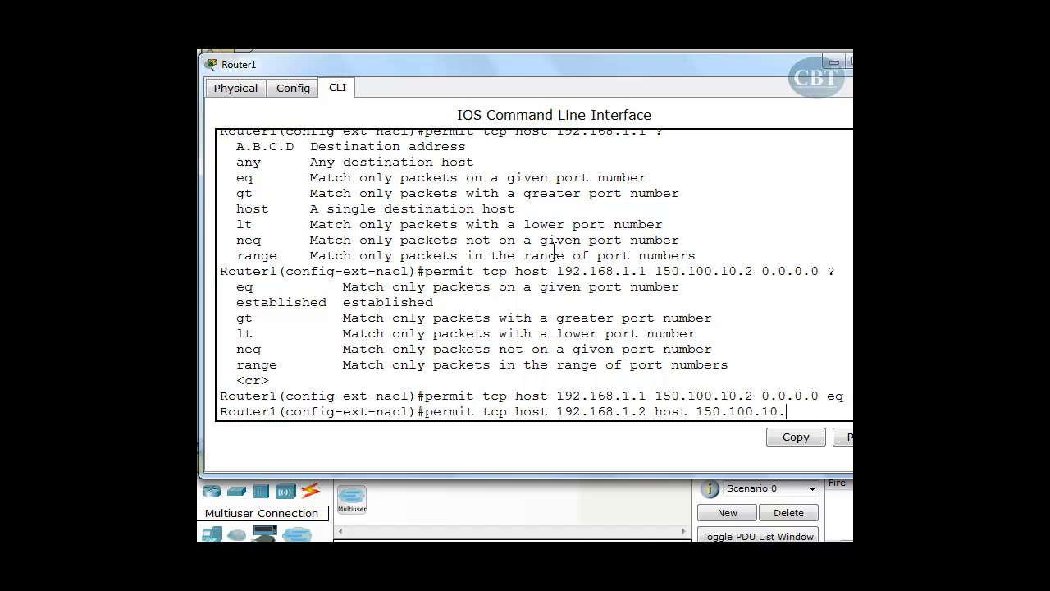
type("3 eq 25")
key("Return")
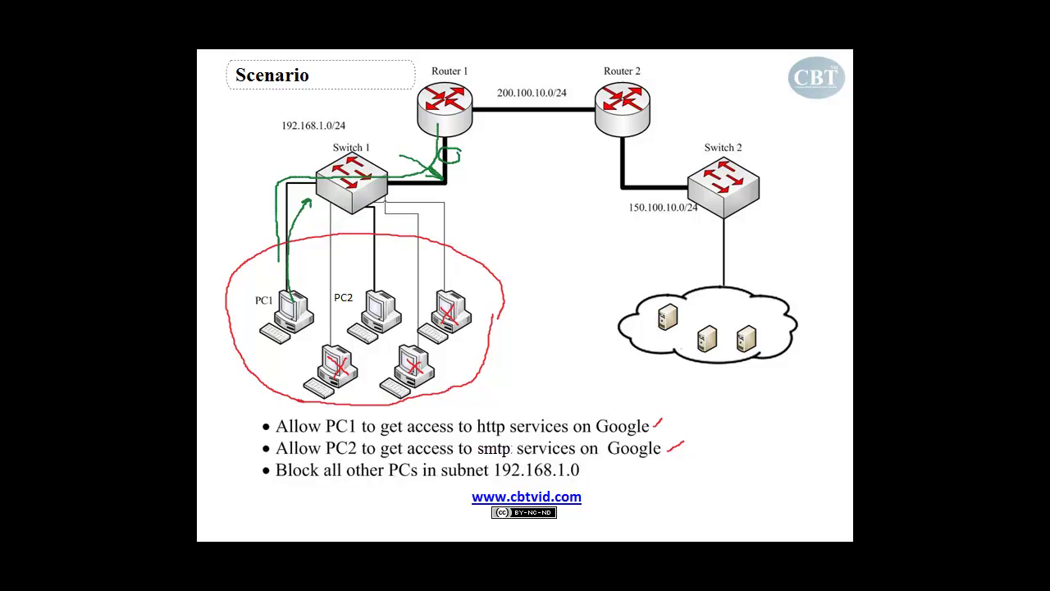
- Draw green marks over PC1, PC2 and the lower-left PC on the diagram
left_click_drag(388, 307, 370, 343)
key("ctrl+z")
left_click_drag(299, 312, 275, 345)
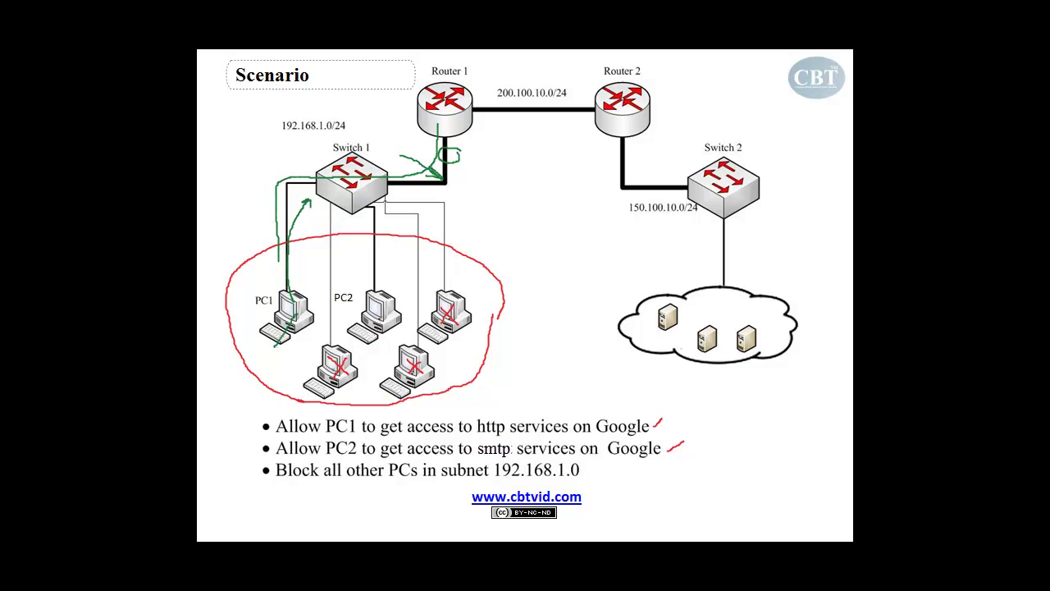
left_click_drag(338, 365, 318, 386)
left_click_drag(391, 308, 364, 338)
- Start a 'deny' entry in Router1's ACL and list its protocol options
key("alt+Tab")
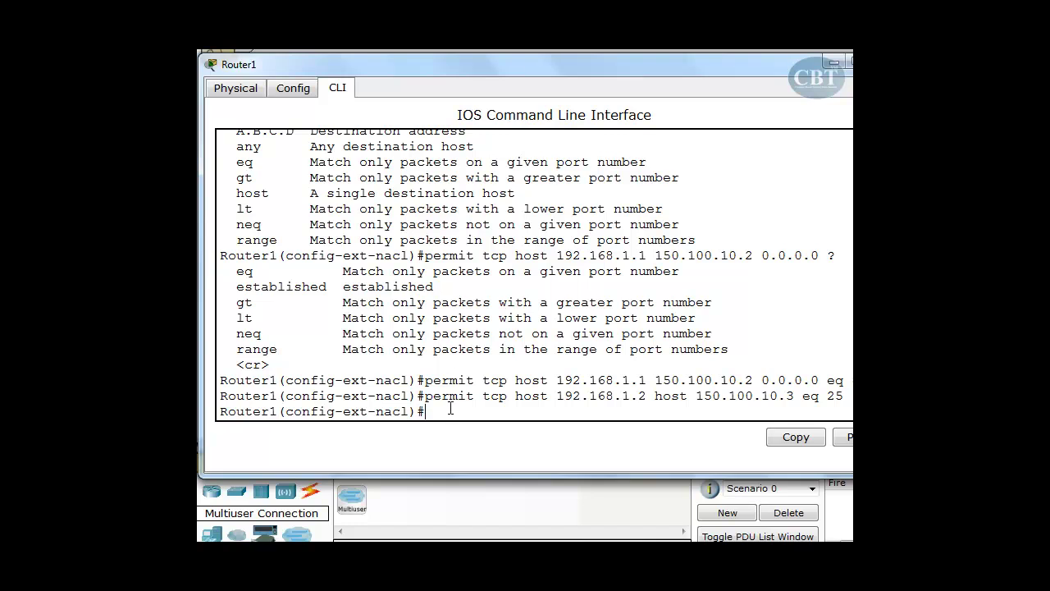
type("den")
key("Tab")
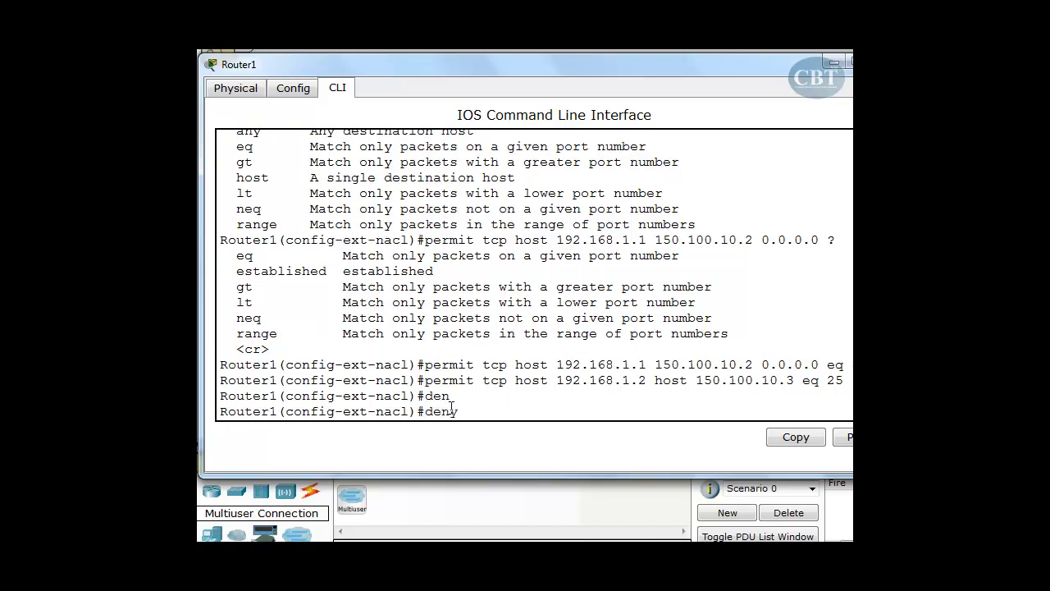
type("?")
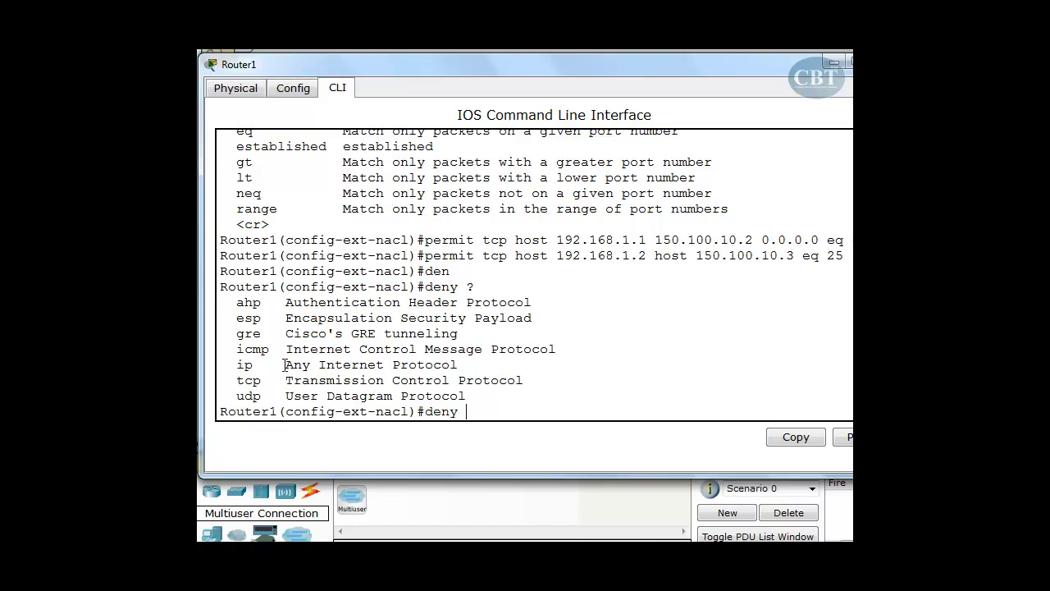
left_click_drag(253, 365, 237, 365)
left_click(481, 413)
- Complete the line as 'deny ip 192.168.1.0 0.0.0.255' and review the address and wildcard
type("ip")
type("192.168.1.0")
type("0.0.0.255")
left_click_drag(491, 413, 513, 413)
left_click_drag(523, 411, 551, 411)
left_click(551, 411)
left_click_drag(574, 412, 581, 412)
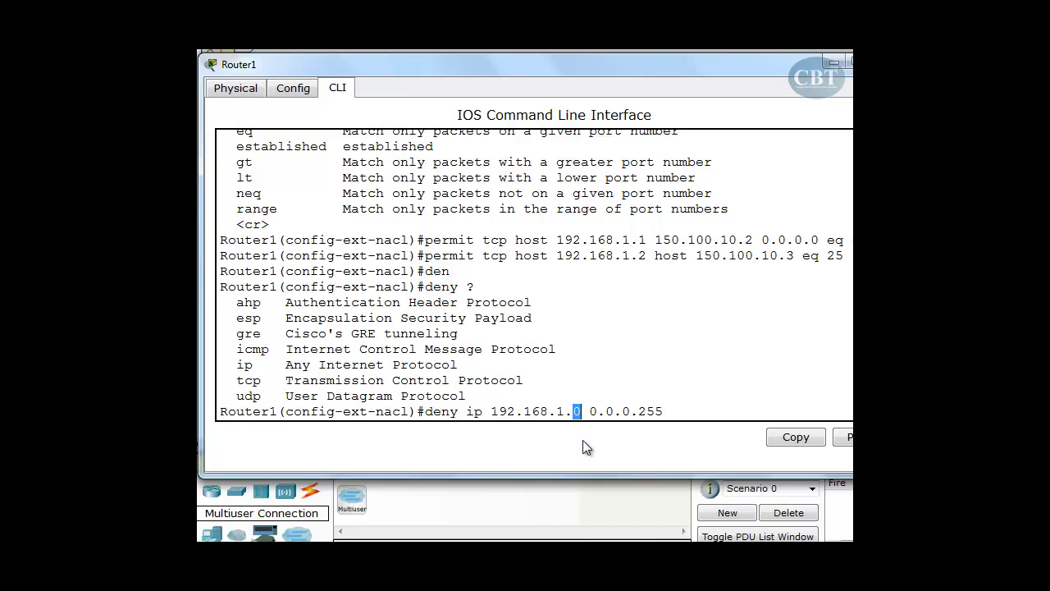
left_click_drag(639, 412, 676, 412)
left_click(689, 412)
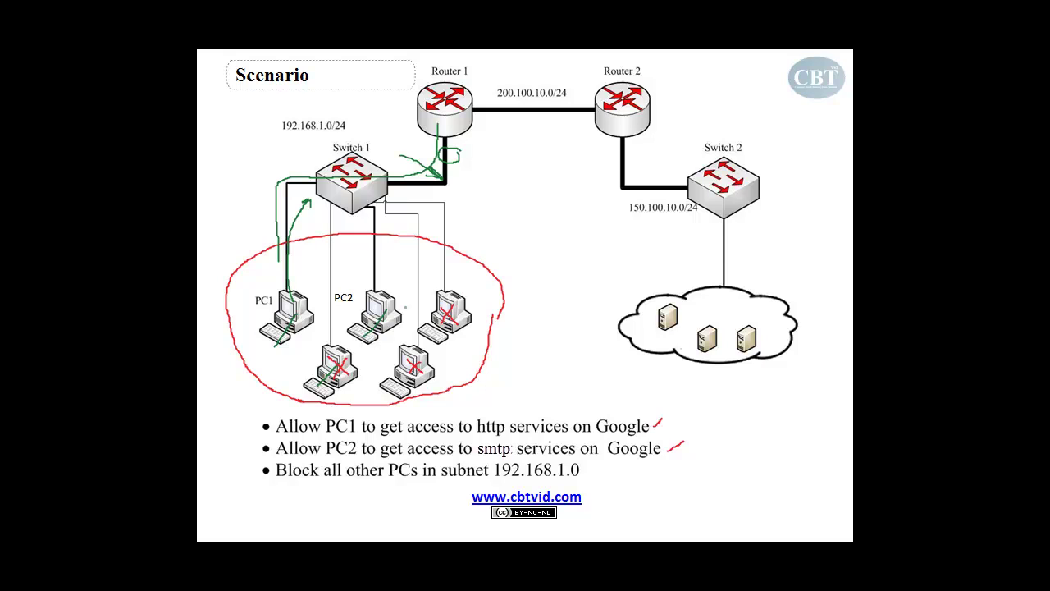
- Draw a green stroke along the blocked PCs up to the top-right PC
mouse_move(428, 375)
left_mouse_down()
mouse_move(461, 374)
mouse_move(456, 322)
left_mouse_up()
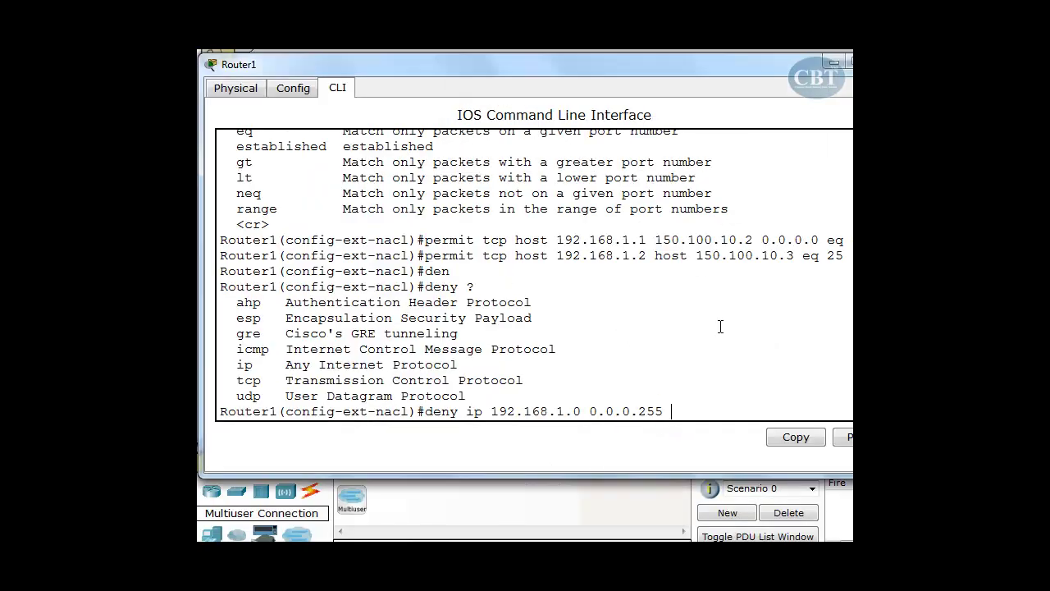
- Complete the rule 'deny ip 192.168.1.0 0.0.0.255 any' and review the EACL rule lines
type("any")
key("Return")
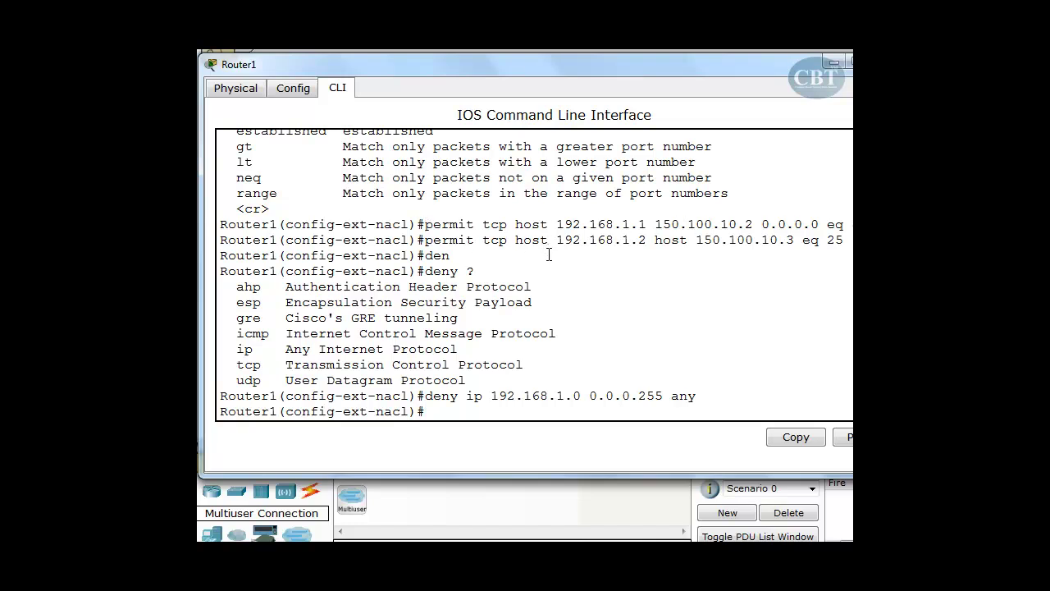
left_click_drag(425, 395, 697, 396)
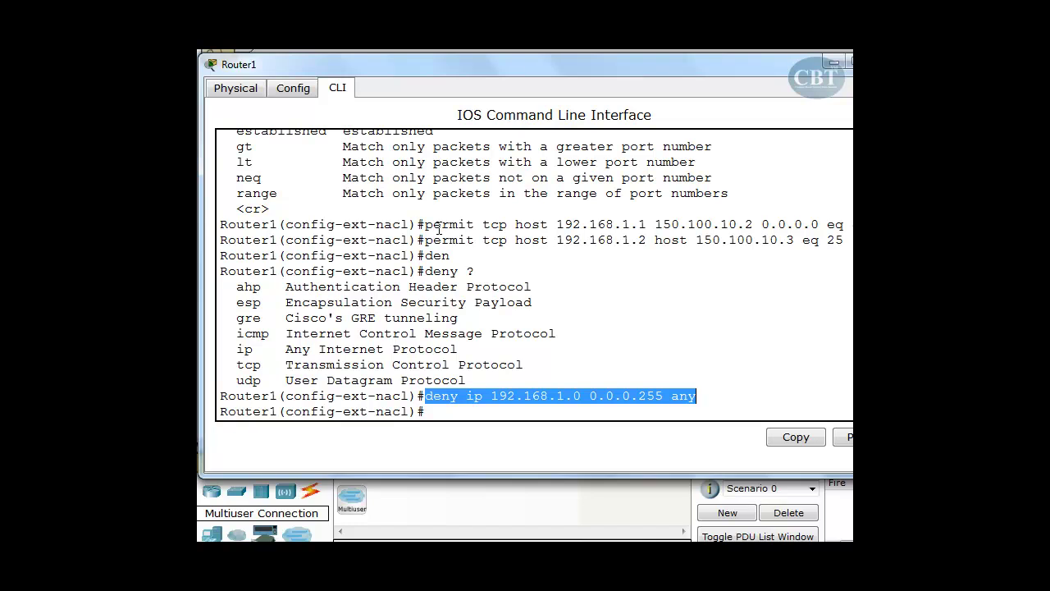
left_click(439, 227)
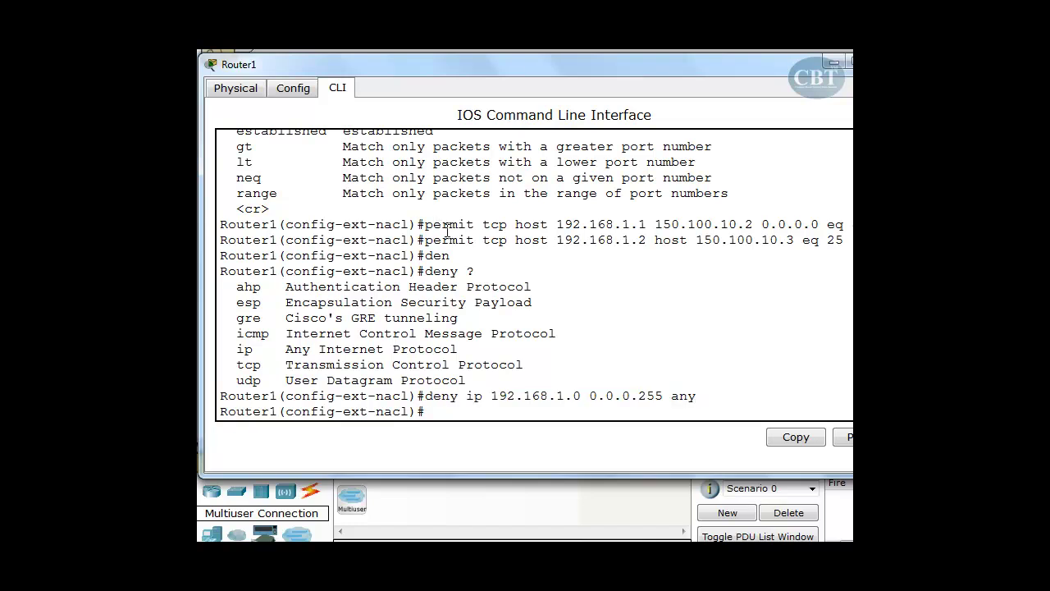
left_click_drag(424, 225, 569, 236)
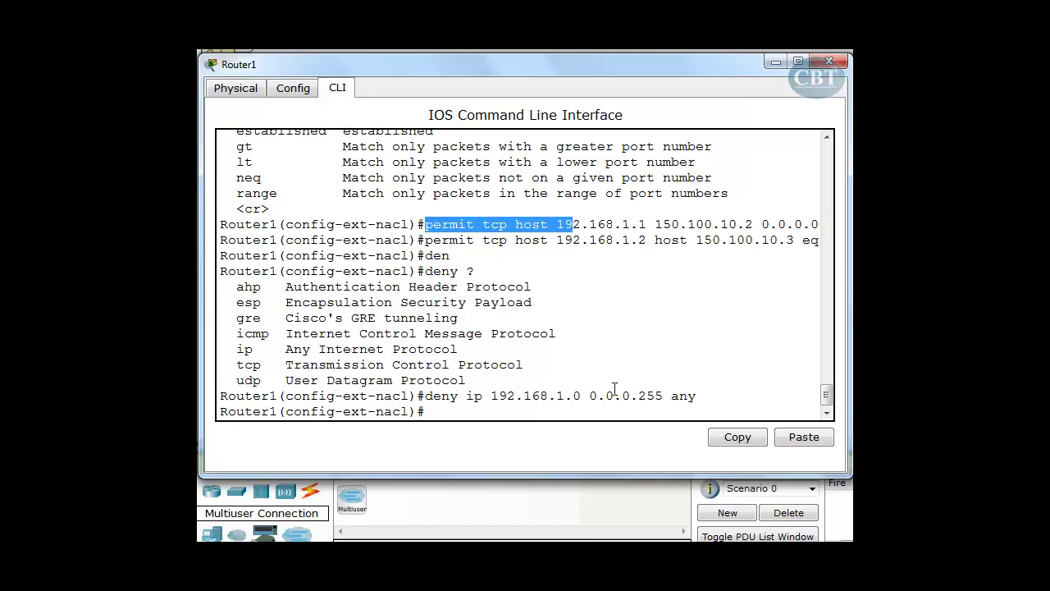
left_click(535, 414)
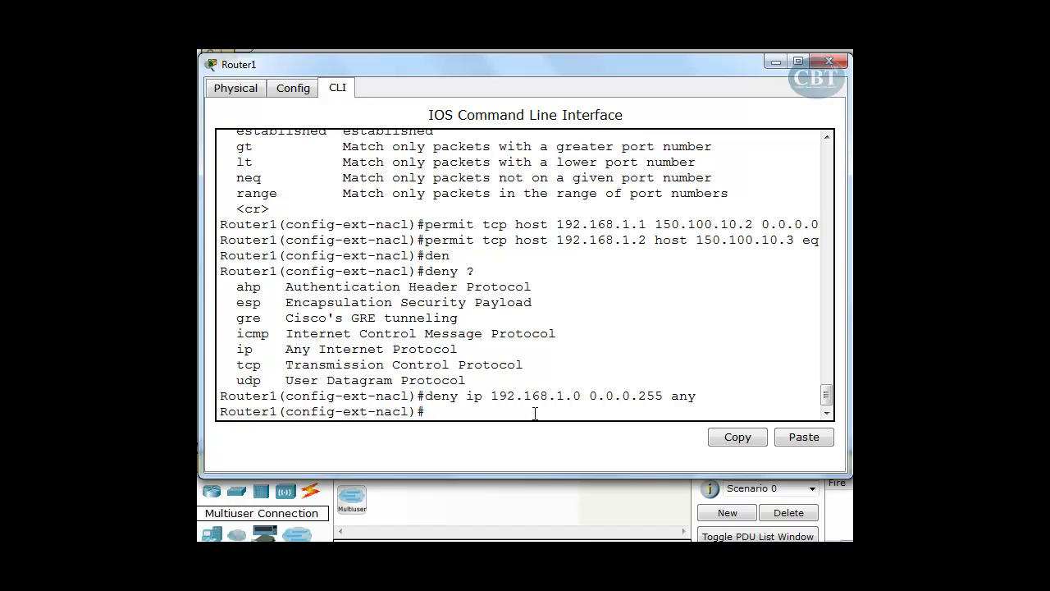
- Exit ACL configuration and move the Router1 console aside to reveal the topology
type("exit")
key("Return")
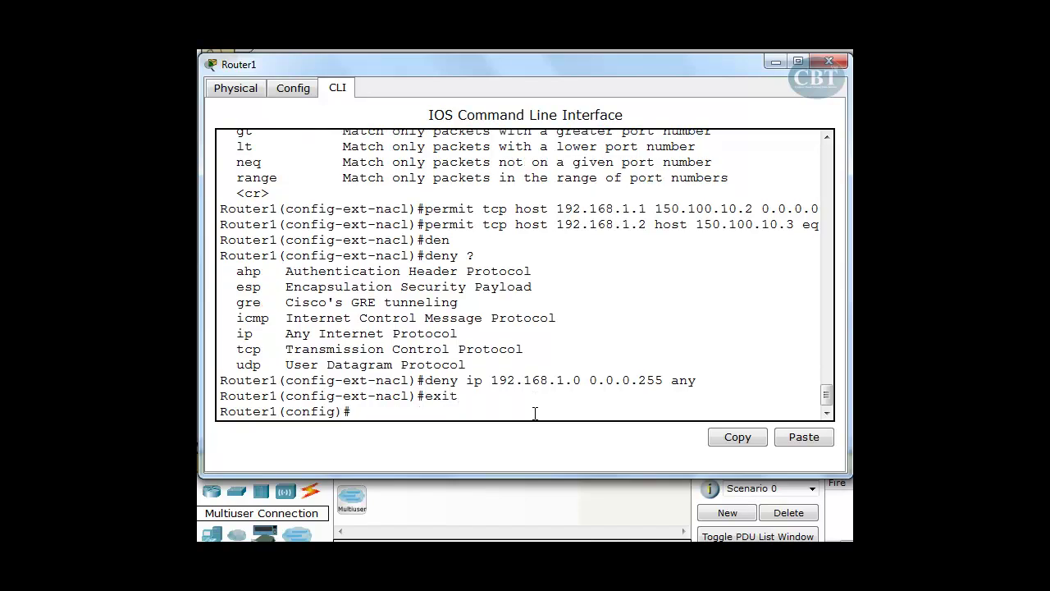
left_click_drag(516, 64, 1041, 103)
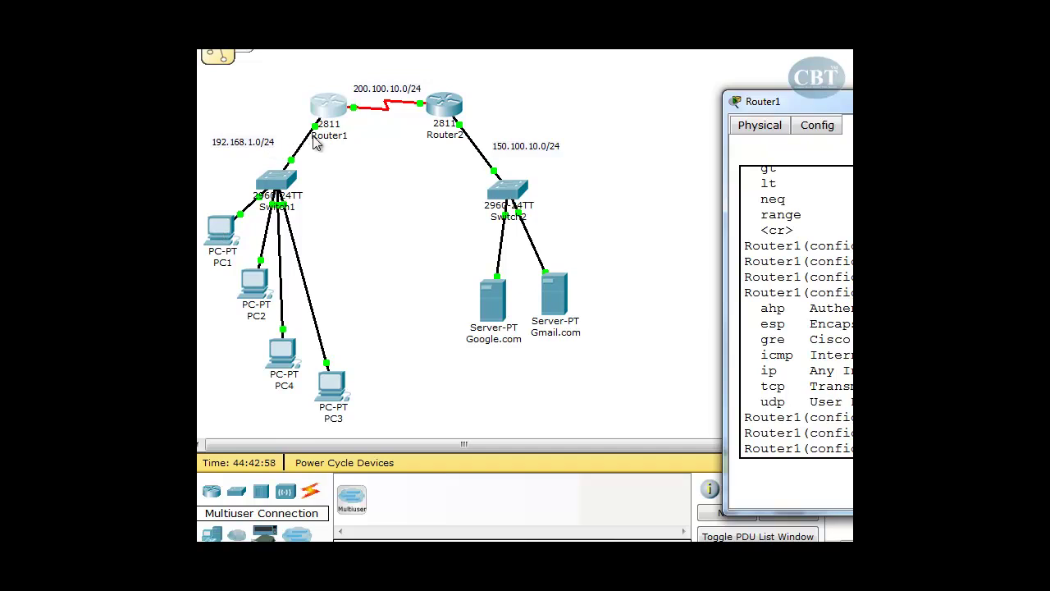
- Enter interface FastEthernet 0/0 and query 'ip access-group EACL ?' for the in/out options
left_click_drag(842, 109, 353, 81)
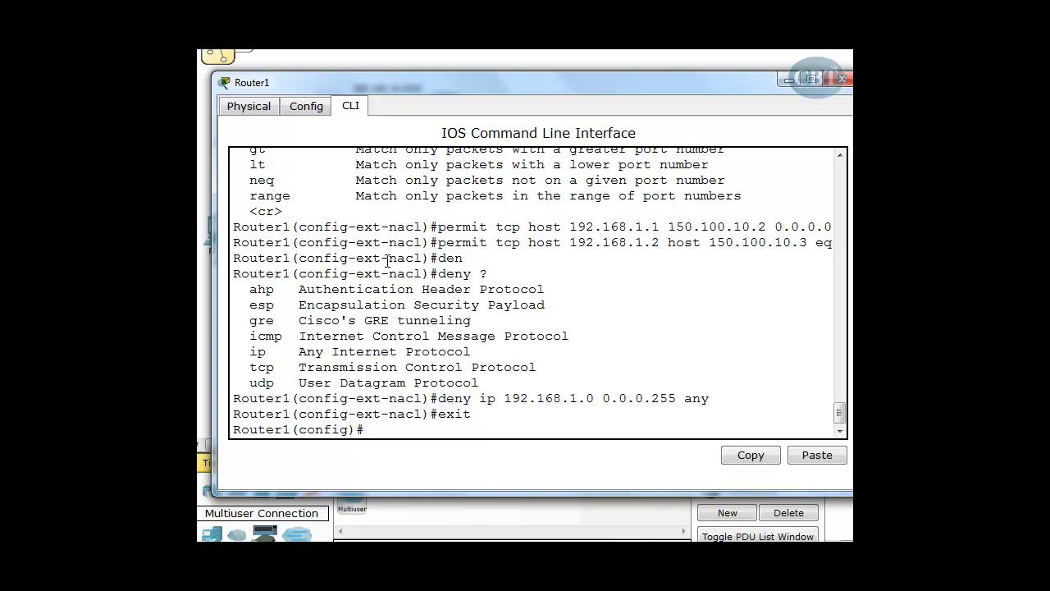
type("int")
key("Tab")
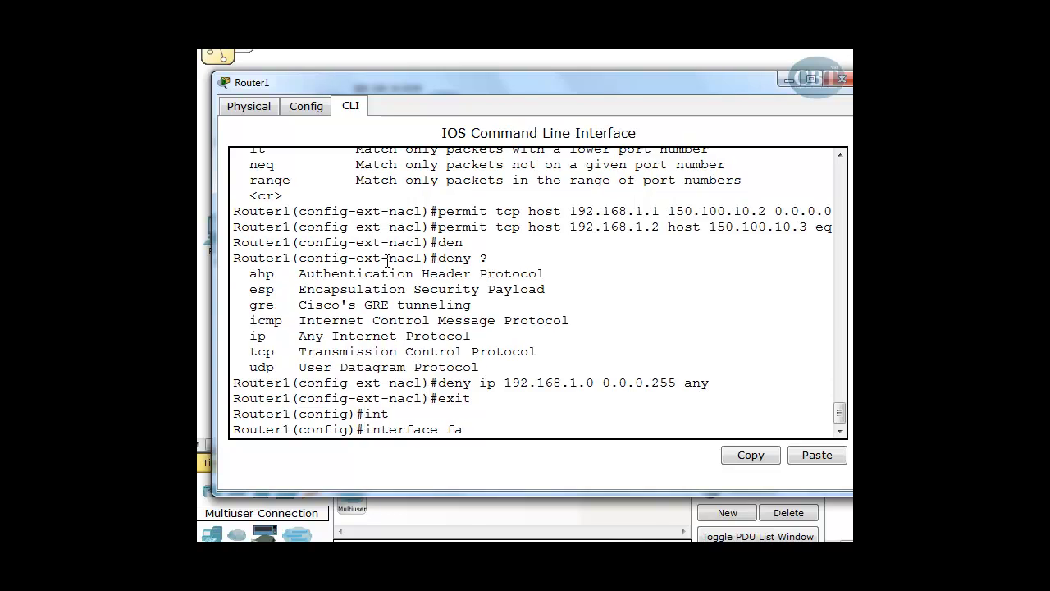
type("fa")
key("Tab")
type("0/0")
key("Return")
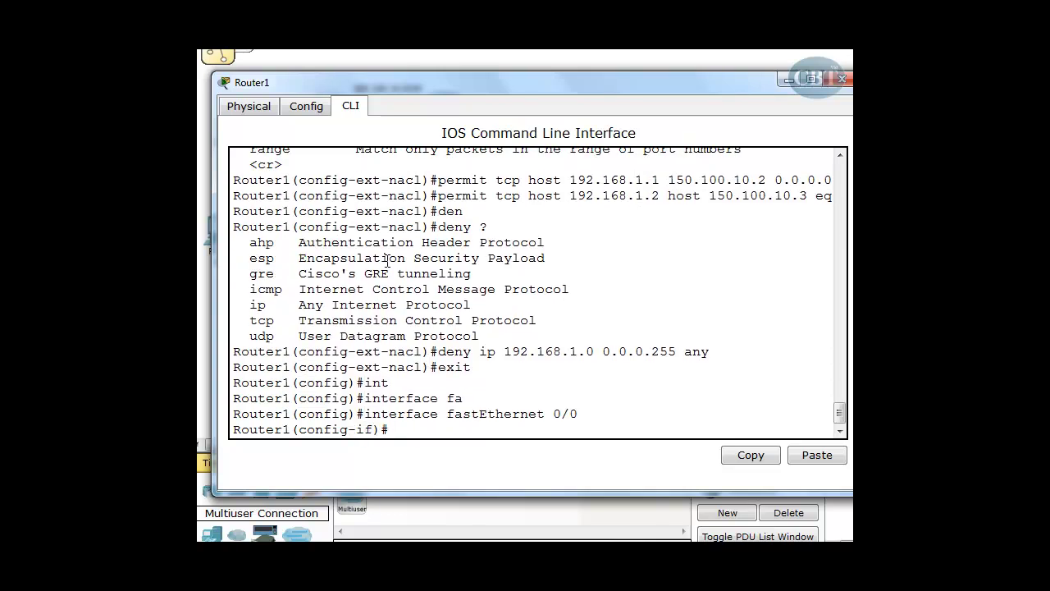
type("ip acc")
key("Tab")
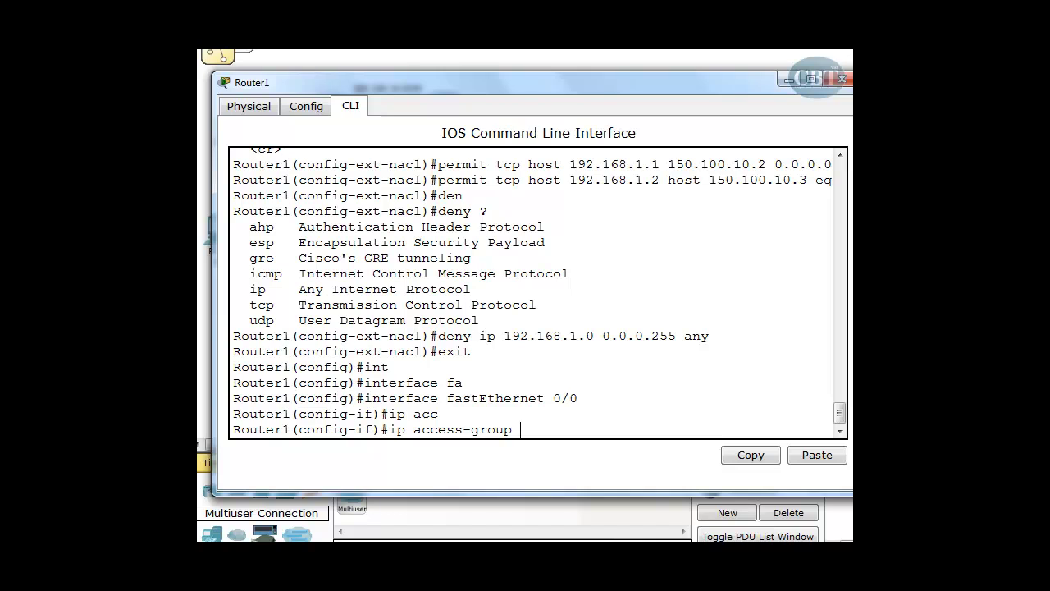
type("EACL ?")
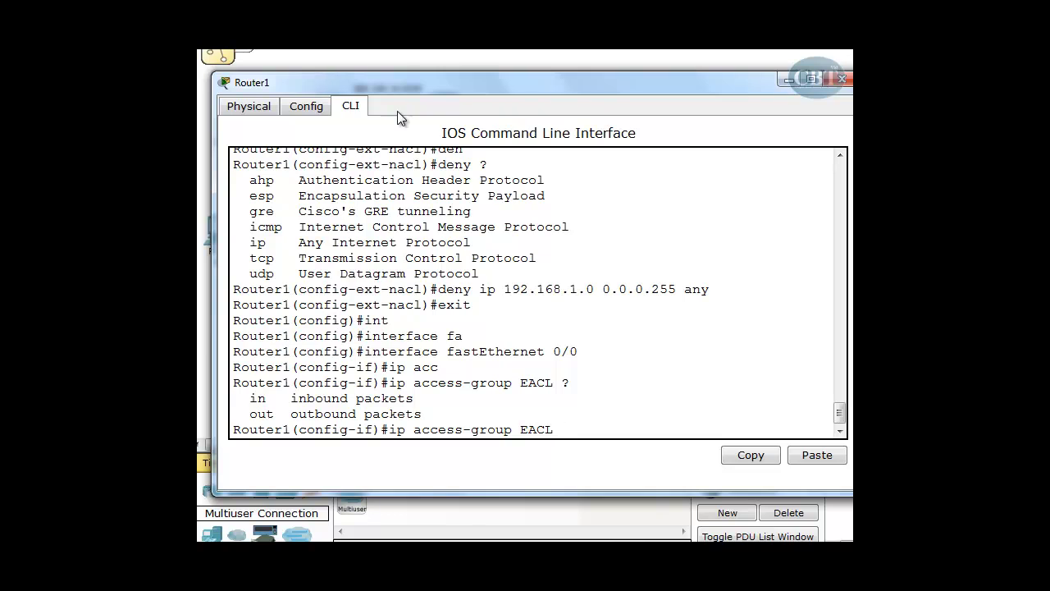
- Finish 'ip access-group EACL in' on FastEthernet 0/0, then close the Router1 window
left_click(842, 79)
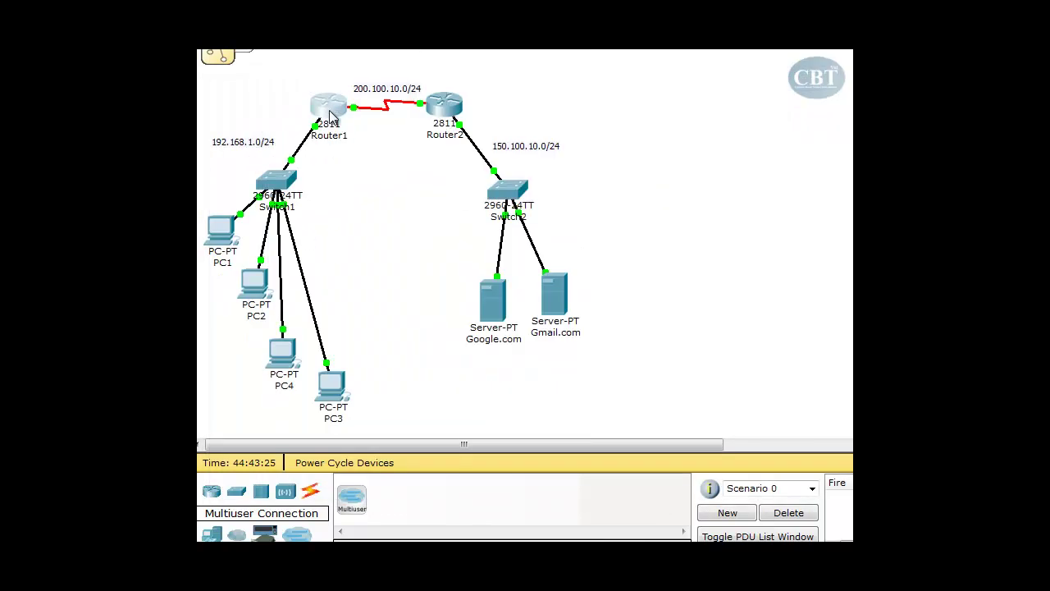
mouse_move(334, 109)
left_click(328, 112)
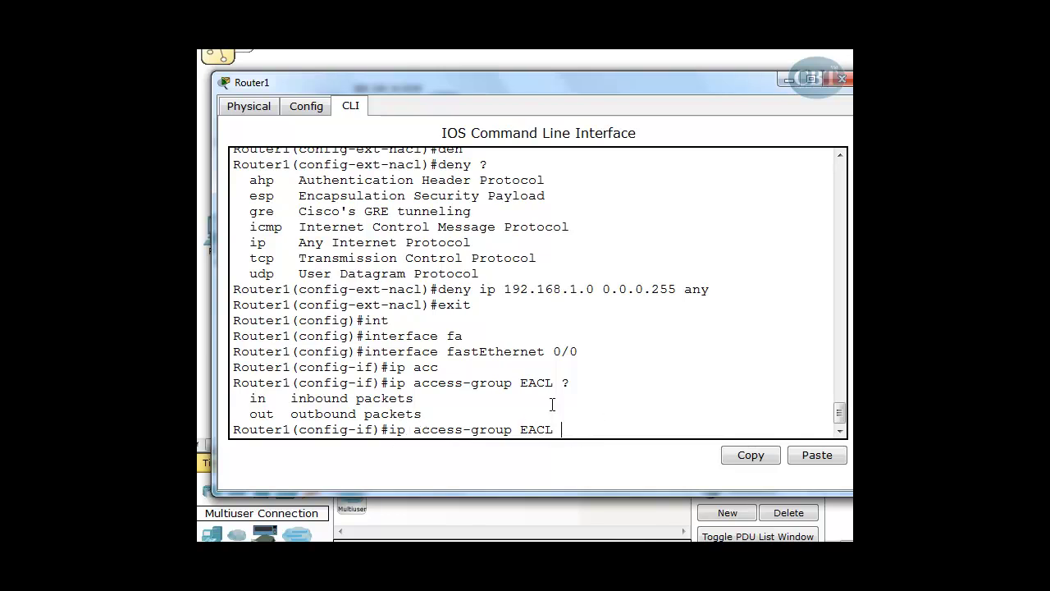
type("n")
key("Return")
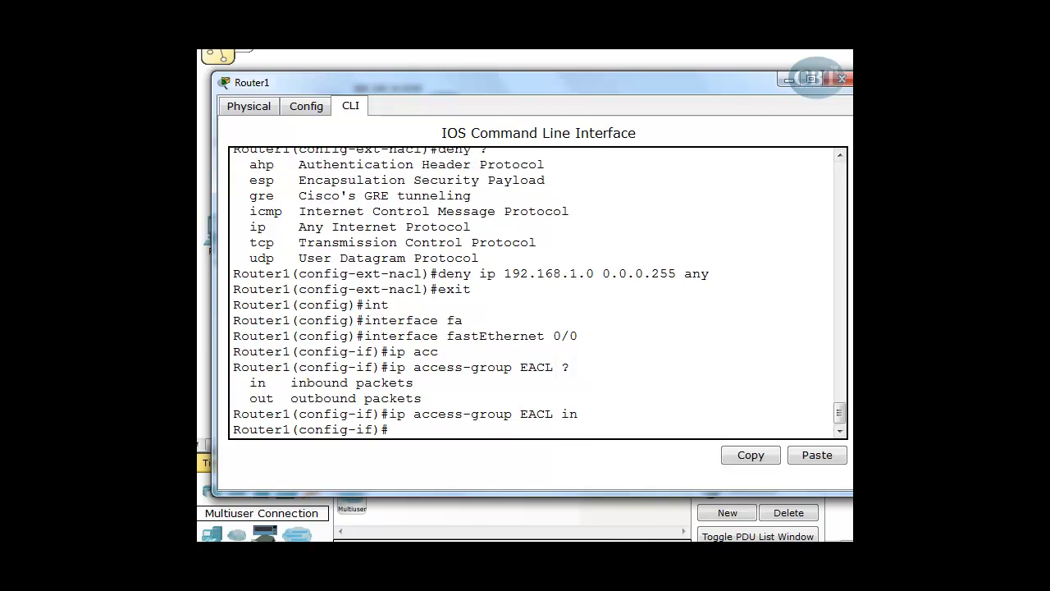
left_click(842, 79)
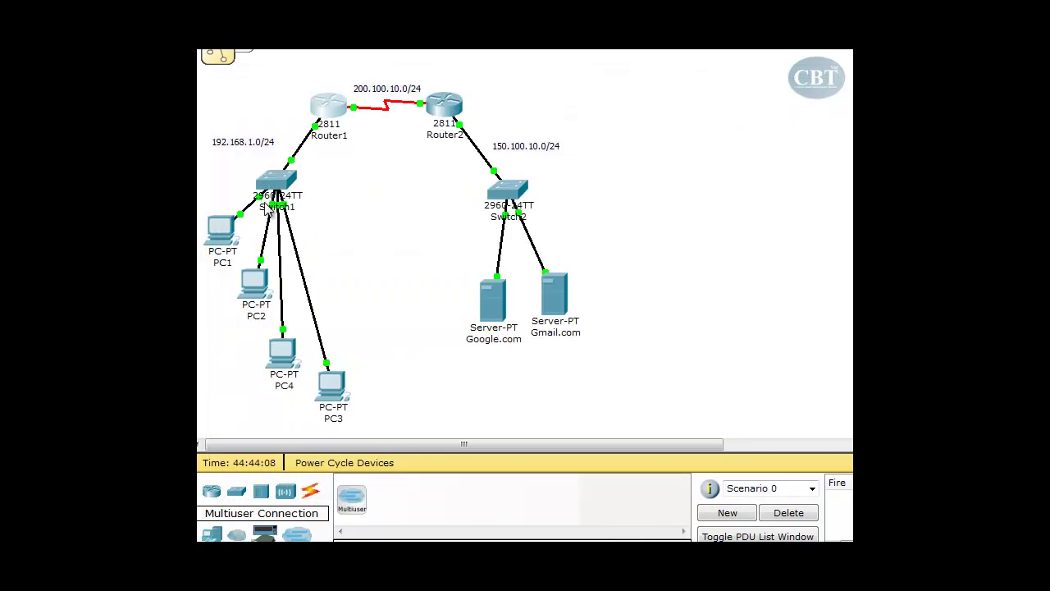
- Rerun PC2's ping to 150.100.10.2 from its Command Prompt and confirm it times out
left_click(253, 292)
left_click(627, 130)
left_click_drag(639, 50, 587, 79)
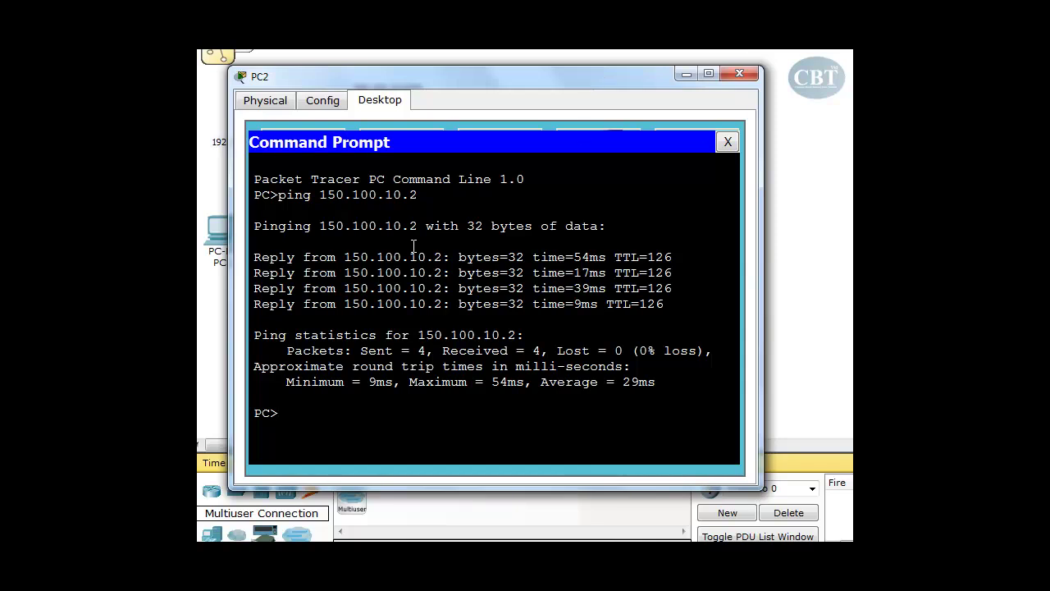
key("Up")
key("Return")
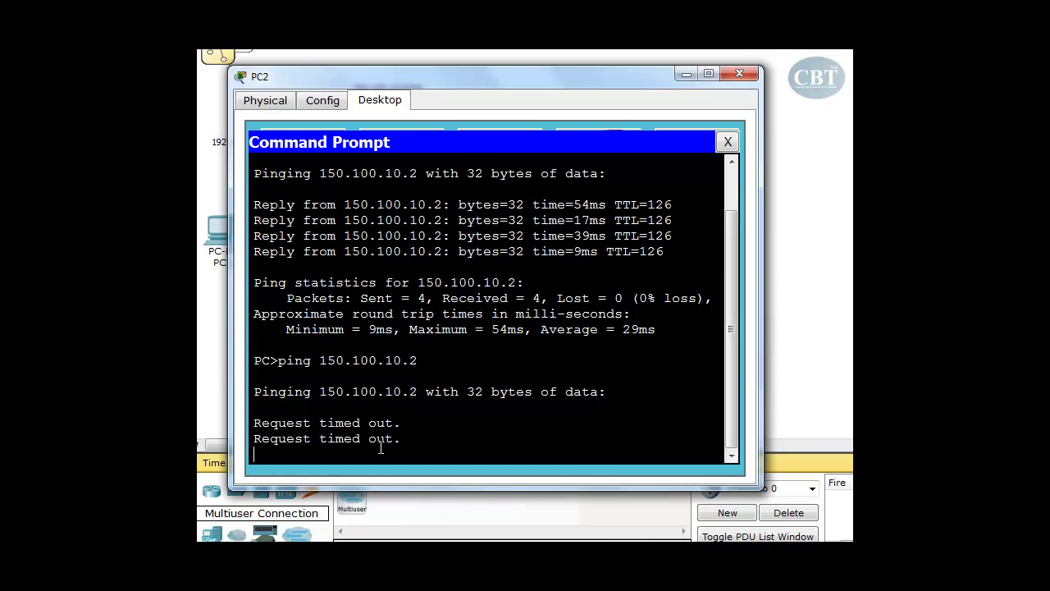
left_click(742, 74)
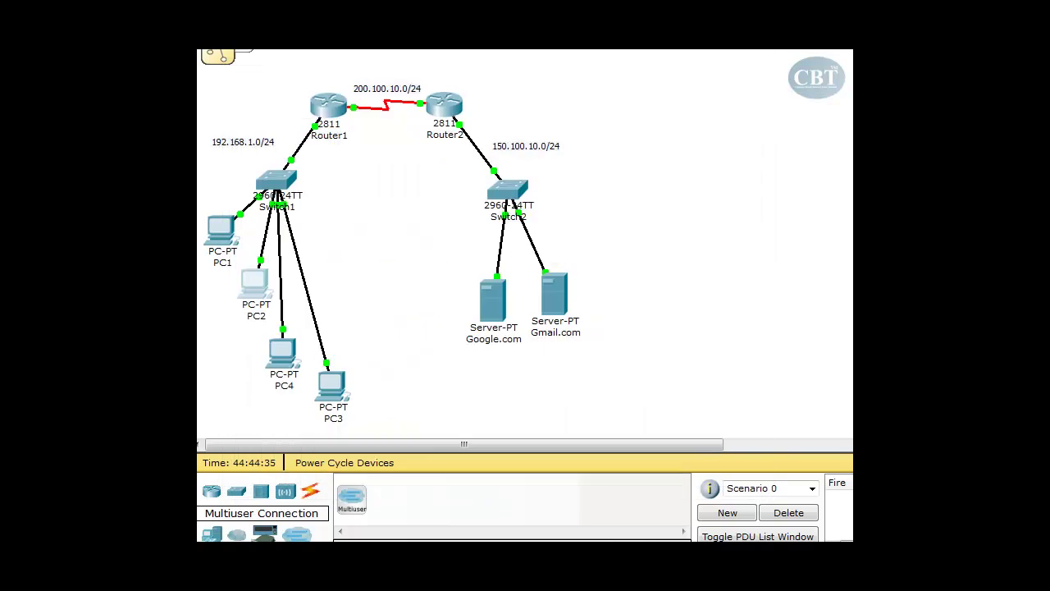
- In Simulation mode, start a complex HTTP PDU from PC1 to the Google.com server
key("shift+s")
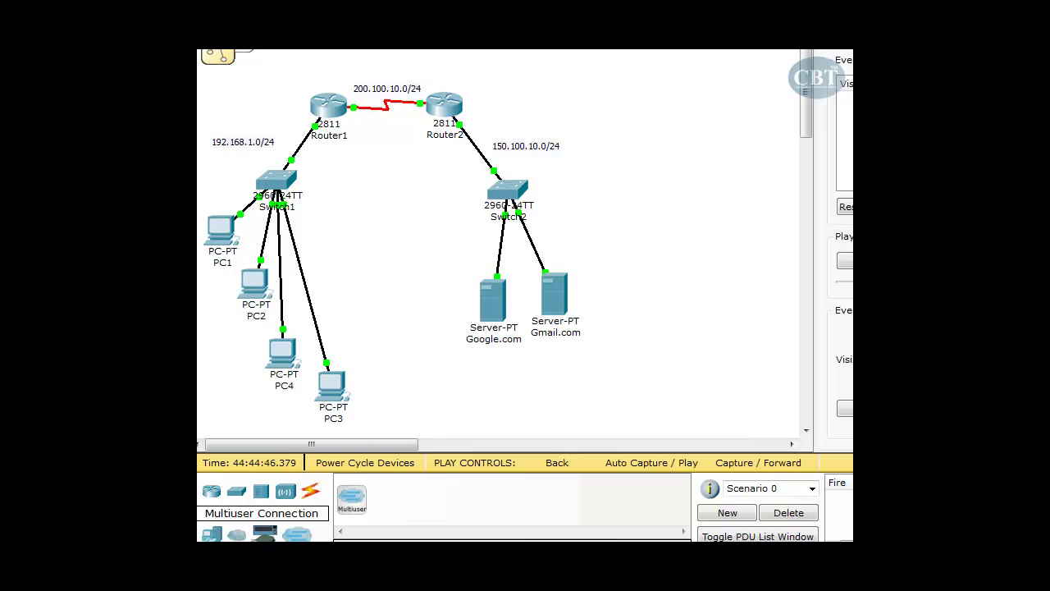
left_click(220, 229)
left_click_drag(537, 124, 659, 69)
left_click_drag(329, 445, 346, 447)
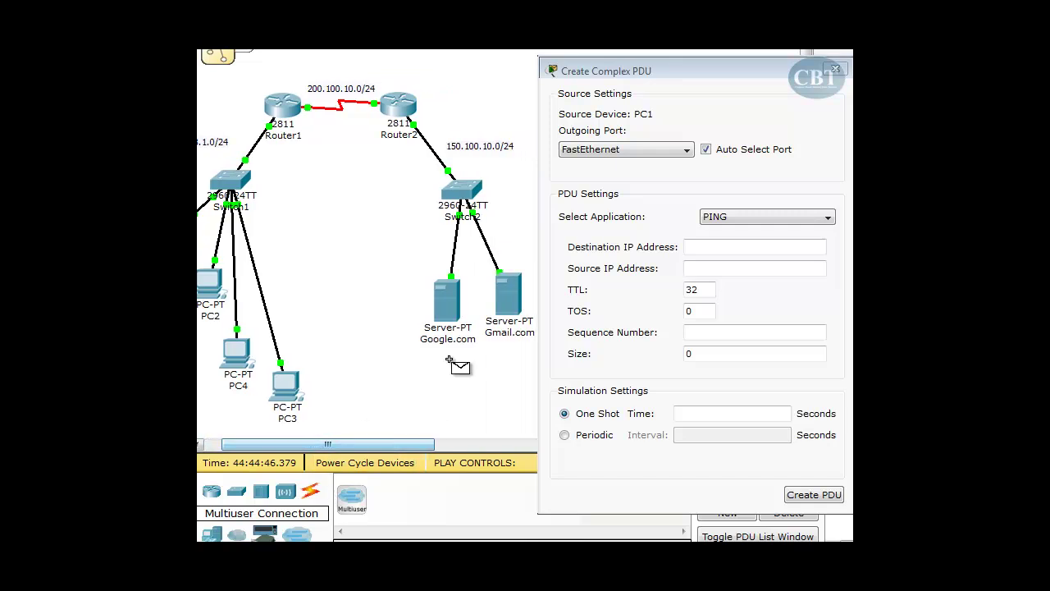
left_click(752, 220)
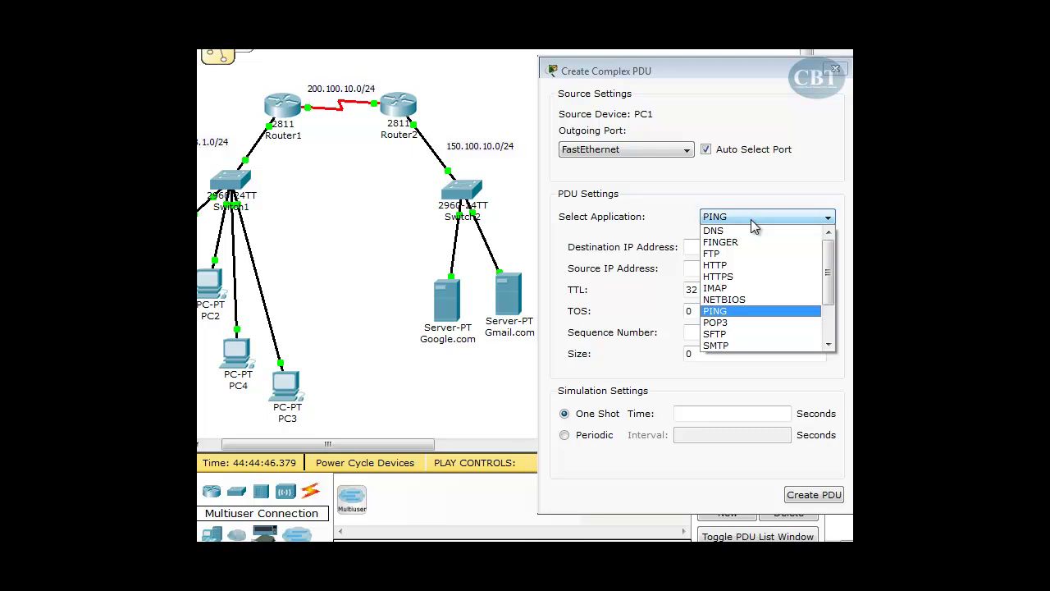
left_click(742, 264)
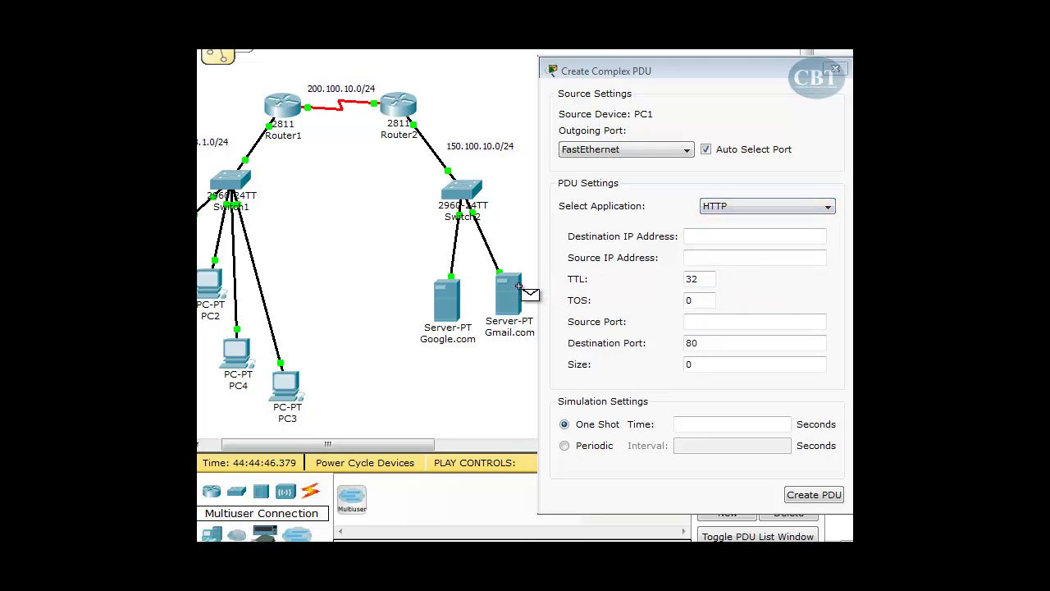
left_click(452, 301)
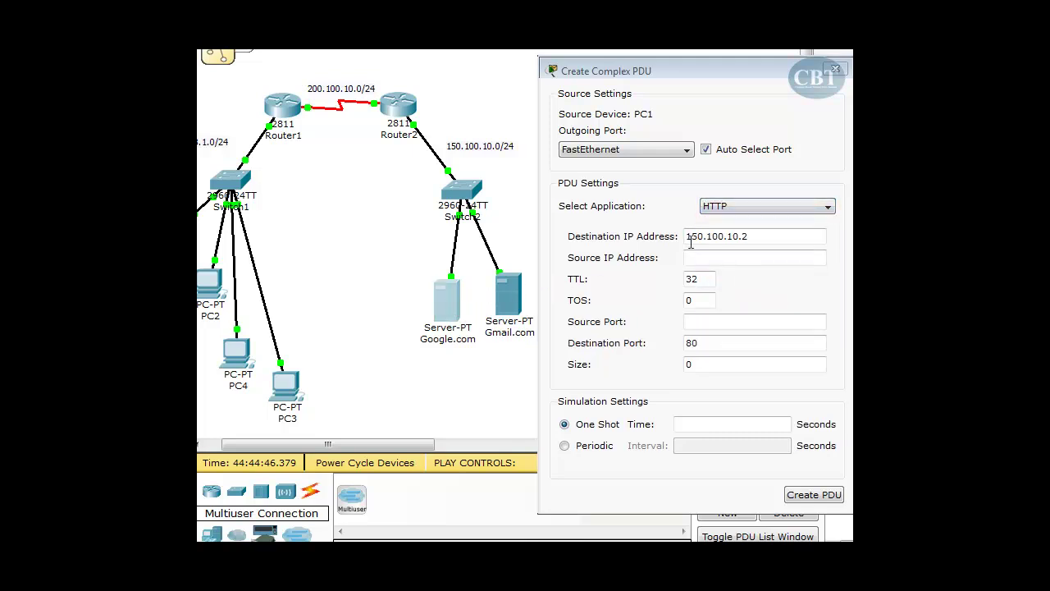
- Enter PC1's source IP and source port 34000, set Periodic every 2 seconds, and create the PDU
left_click_drag(366, 450, 356, 452)
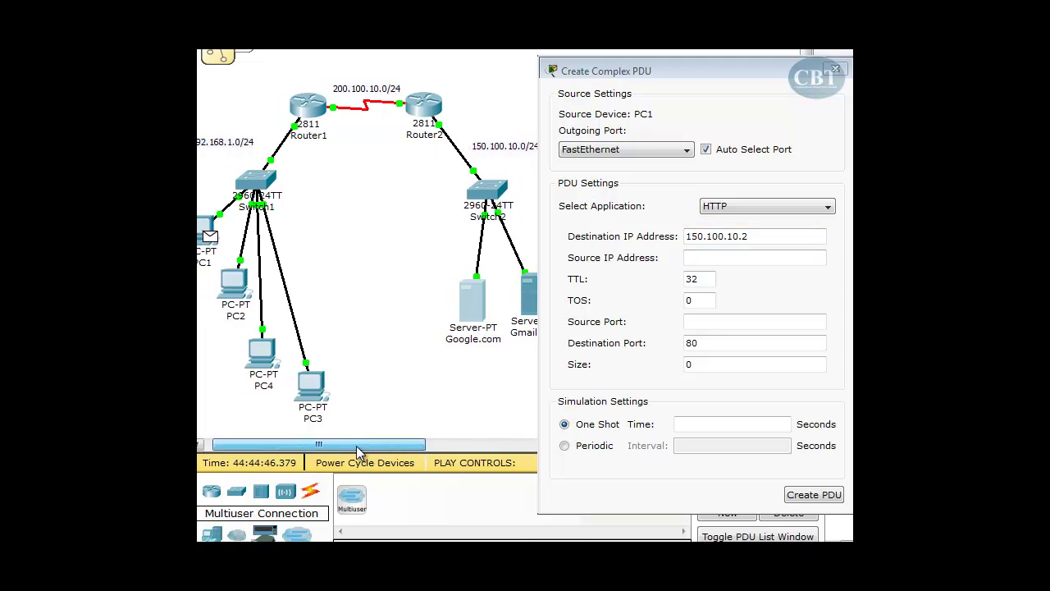
left_click_drag(656, 72, 675, 75)
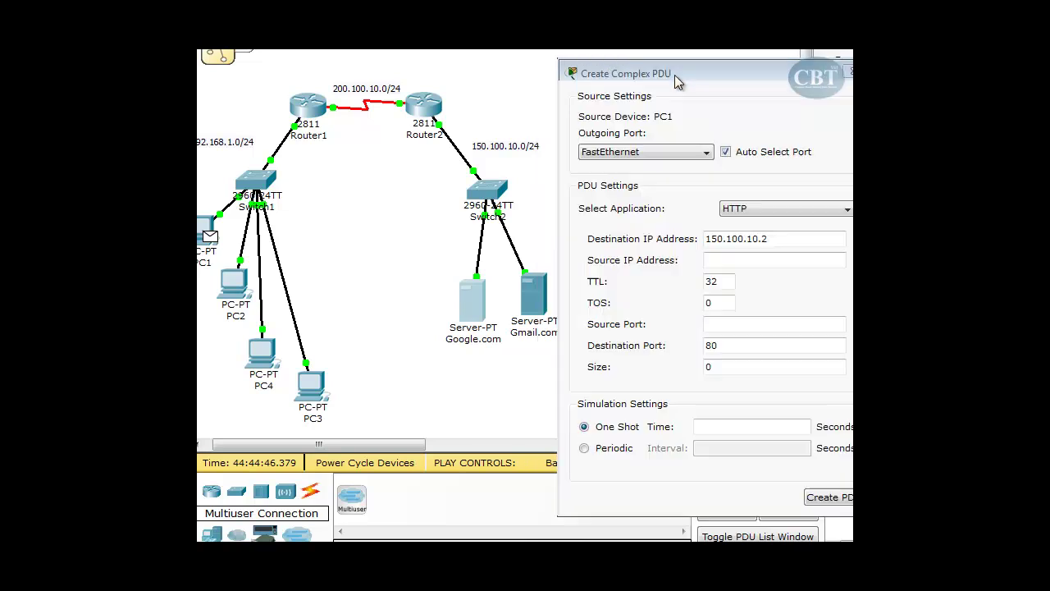
left_click_drag(368, 448, 363, 449)
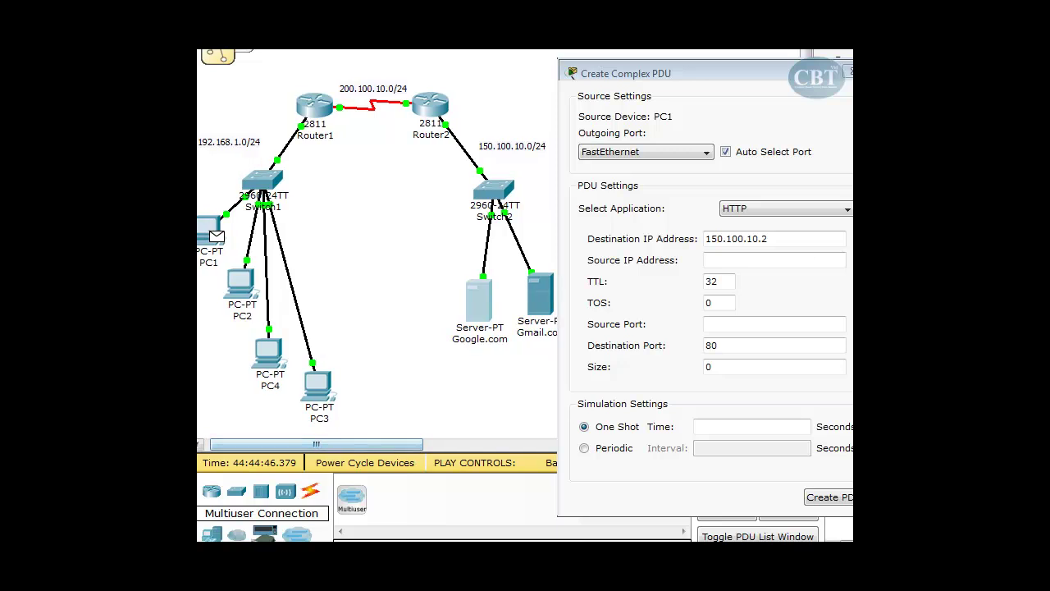
left_click(749, 254)
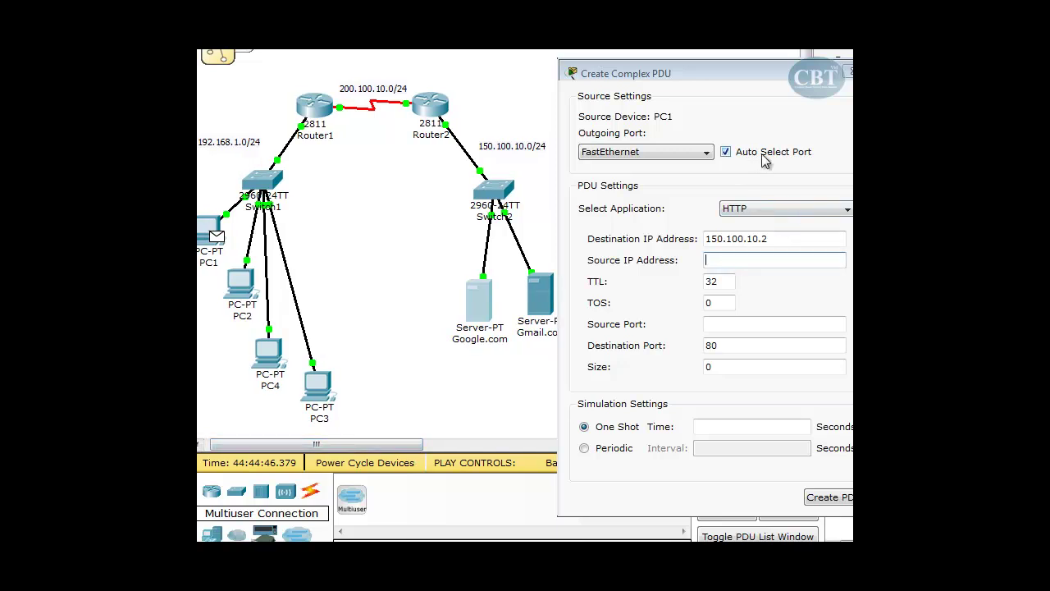
type("192.168.1.1")
left_click(752, 324)
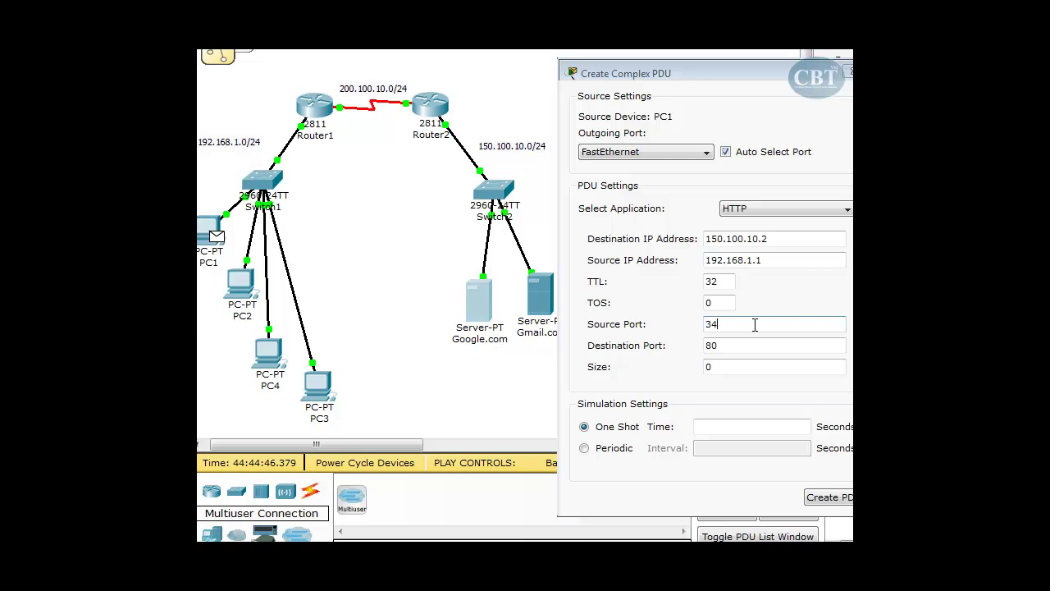
left_click(714, 345)
left_click(584, 448)
left_click(728, 451)
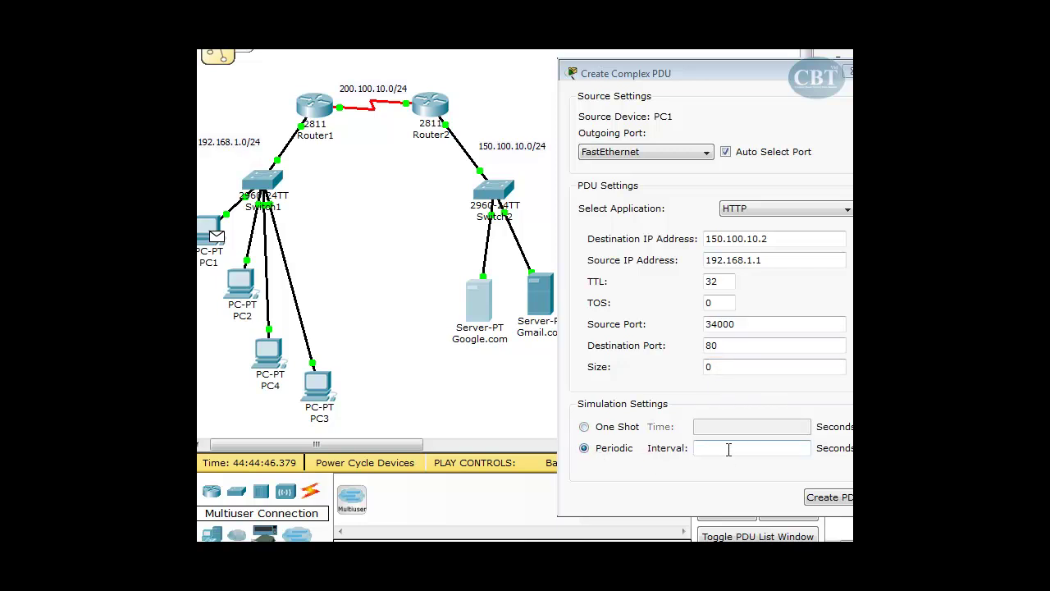
left_click(823, 502)
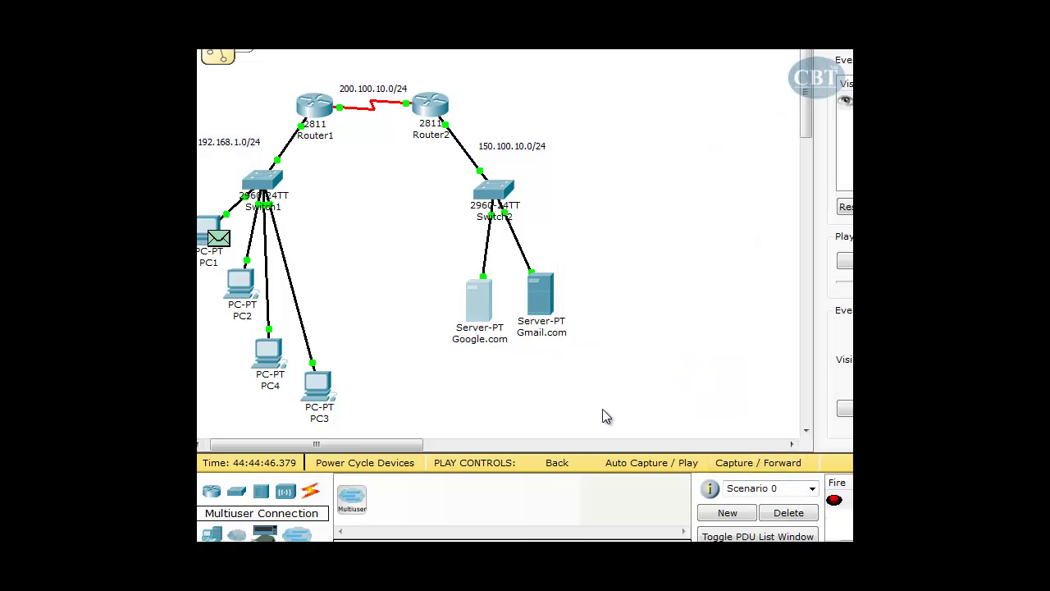
- Play the simulation and watch PC1's HTTP packet pass Router1 to the Google.com server
left_click(637, 468)
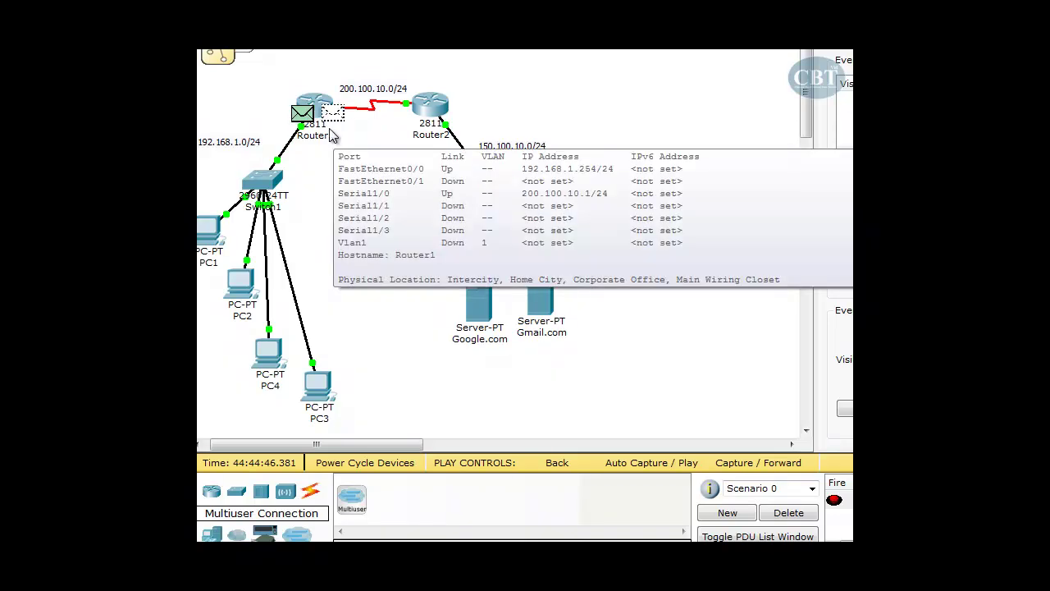
mouse_move(431, 110)
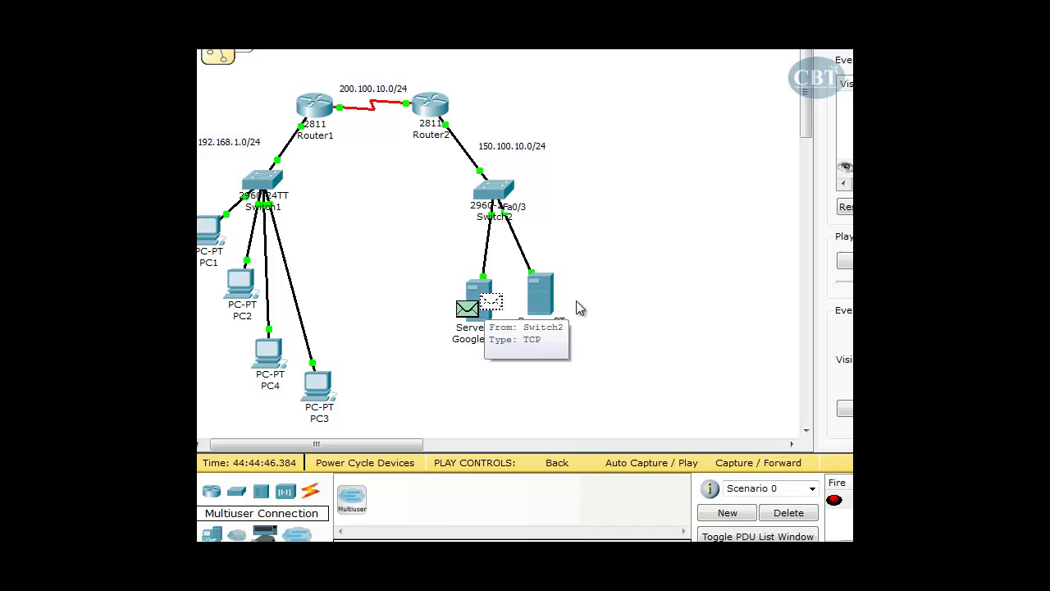
mouse_move(499, 205)
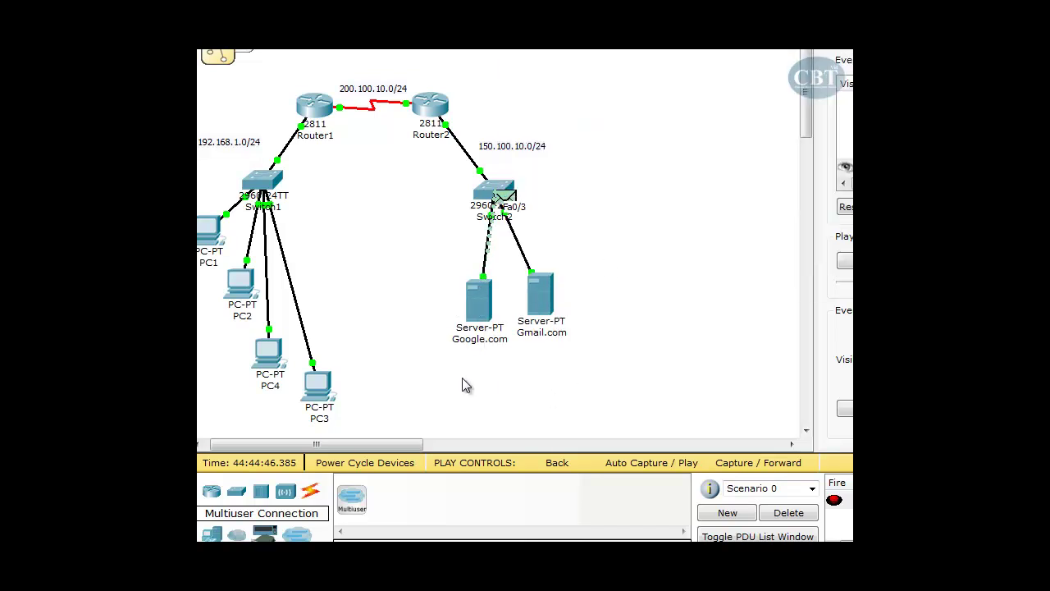
mouse_move(481, 341)
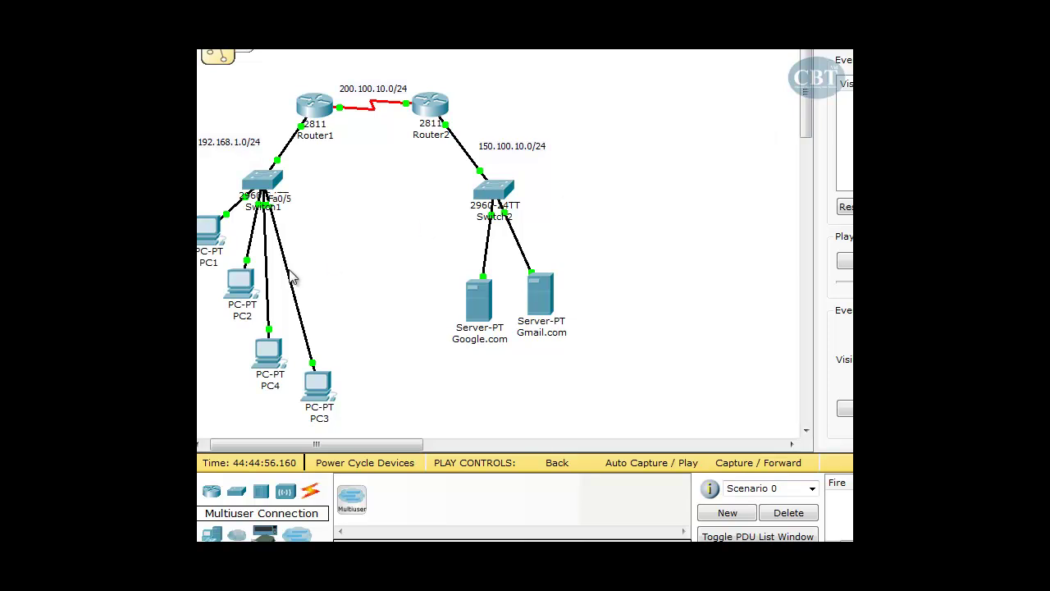
- Build a PC2 SMTP PDU to the Gmail server: source 192.168.1.2, port 43000, periodic every 2 seconds
mouse_move(244, 294)
left_click(241, 281)
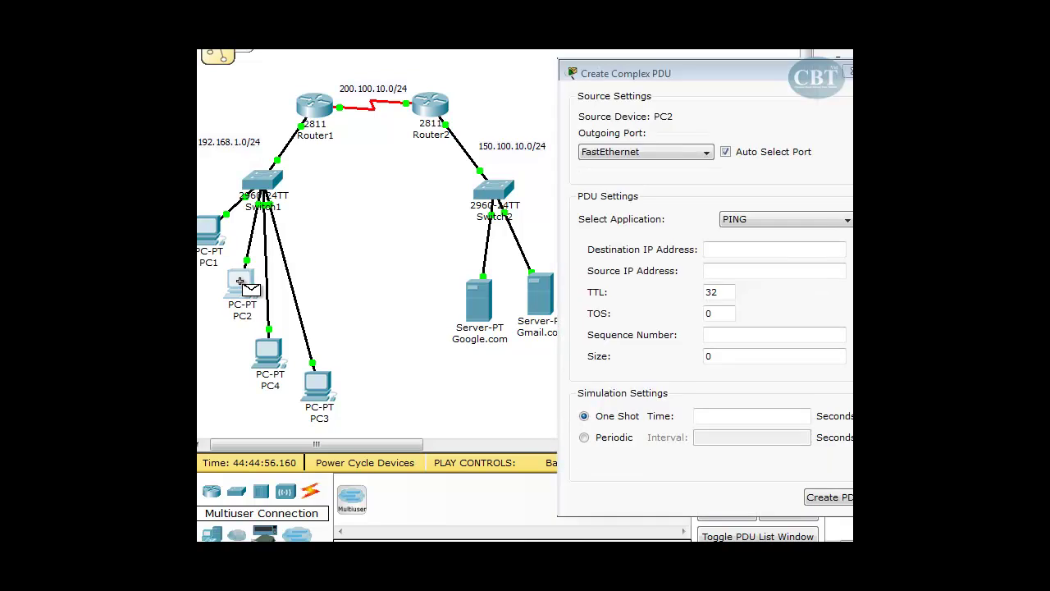
left_click(763, 223)
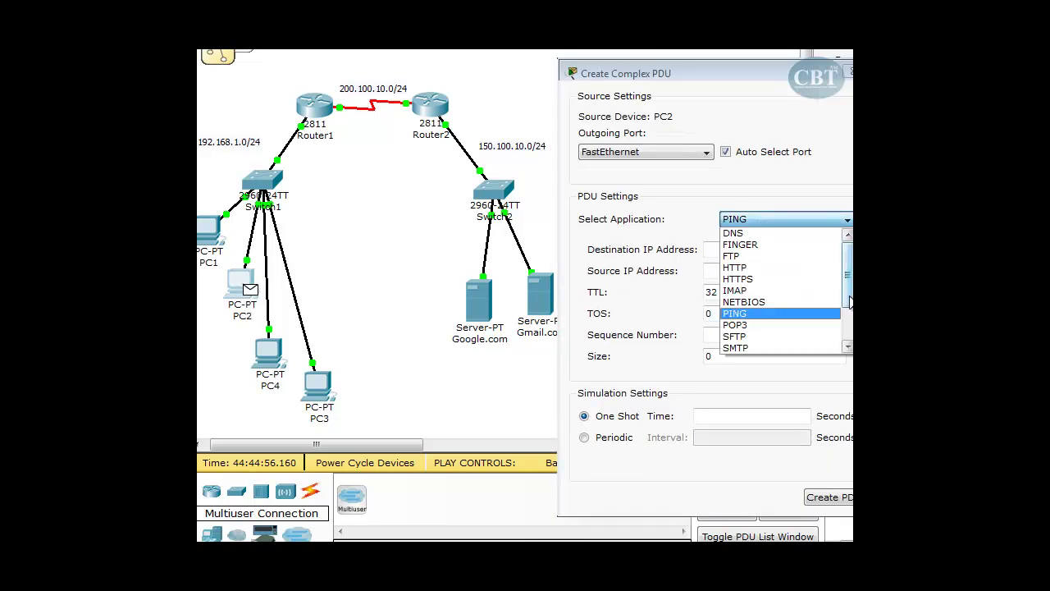
left_click(771, 351)
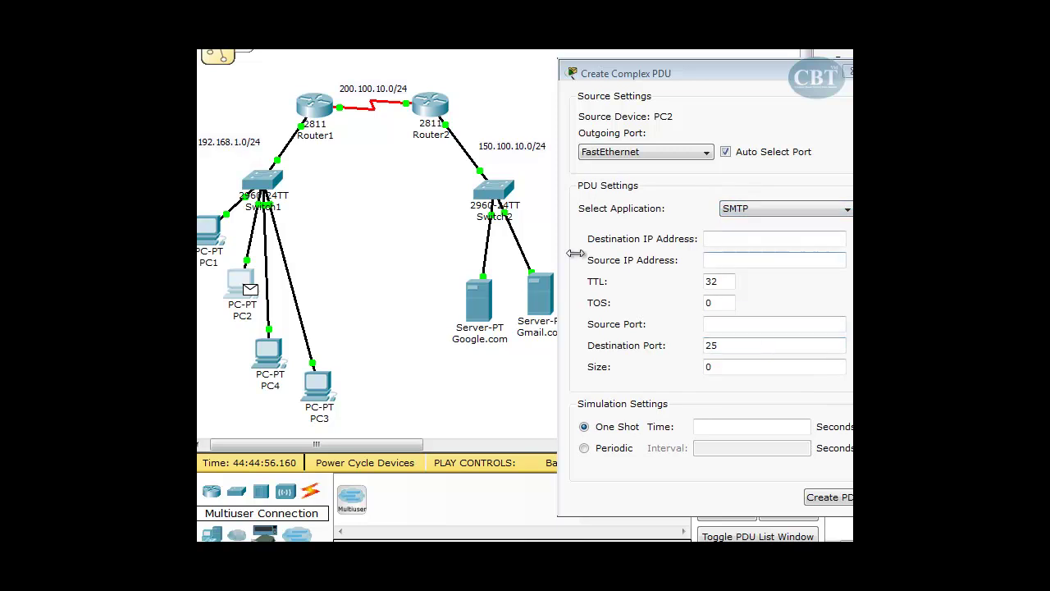
left_click(543, 305)
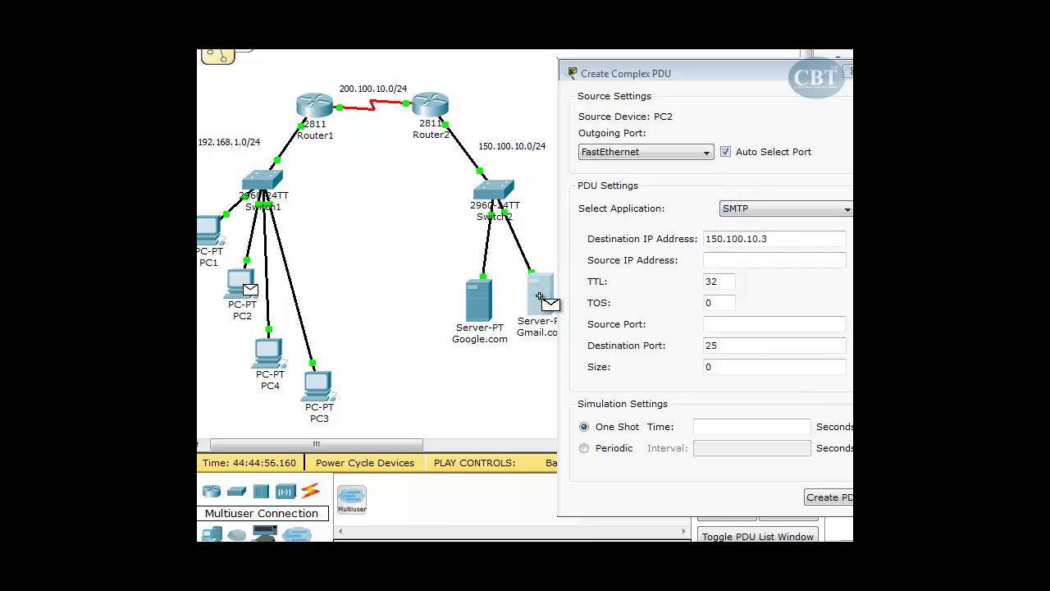
left_click(753, 259)
type("192.168.1.2")
left_click(726, 324)
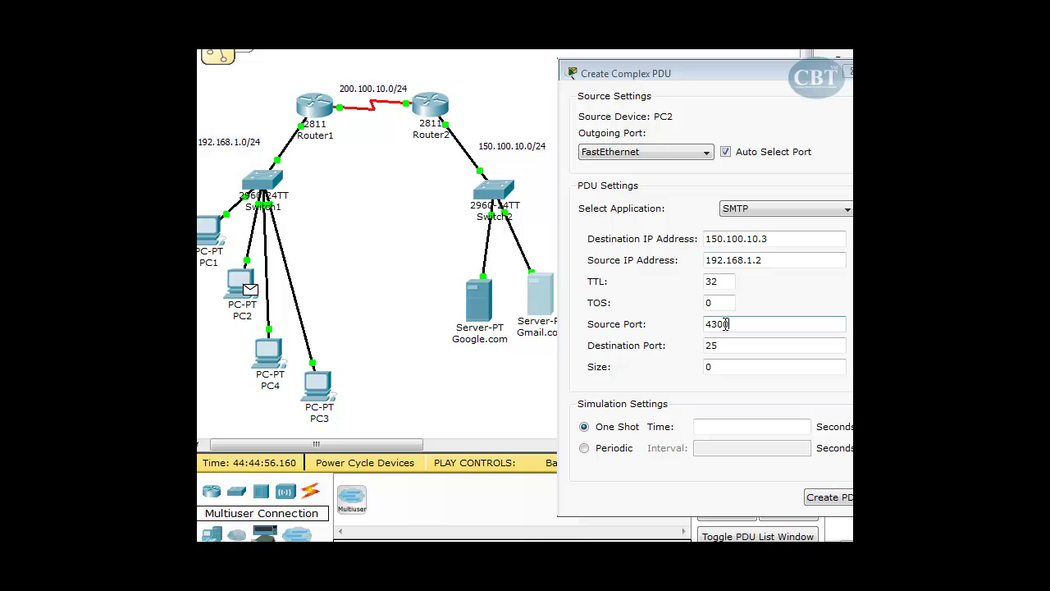
left_click(704, 432)
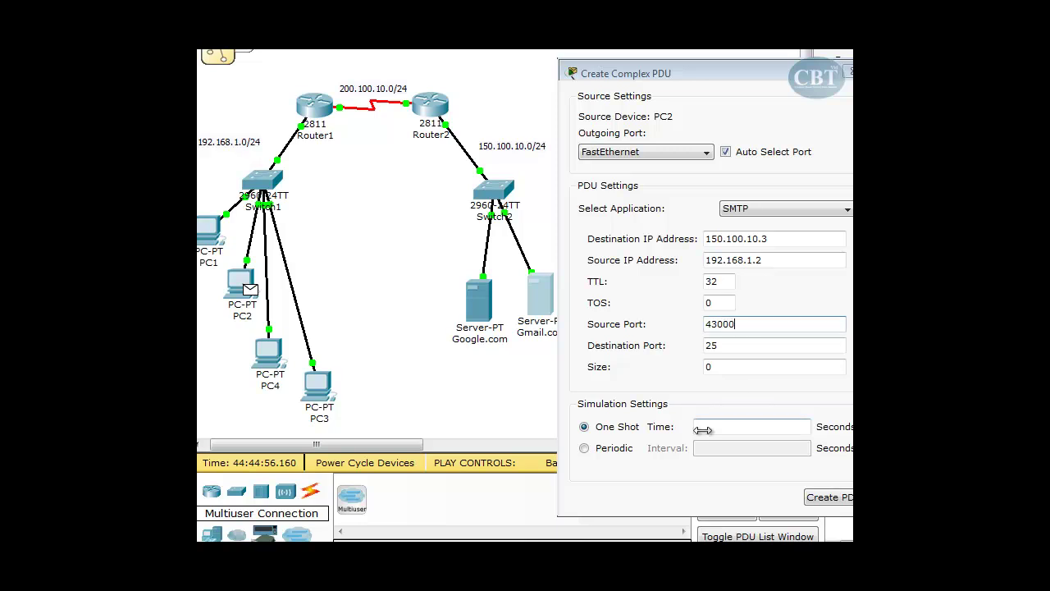
left_click(628, 452)
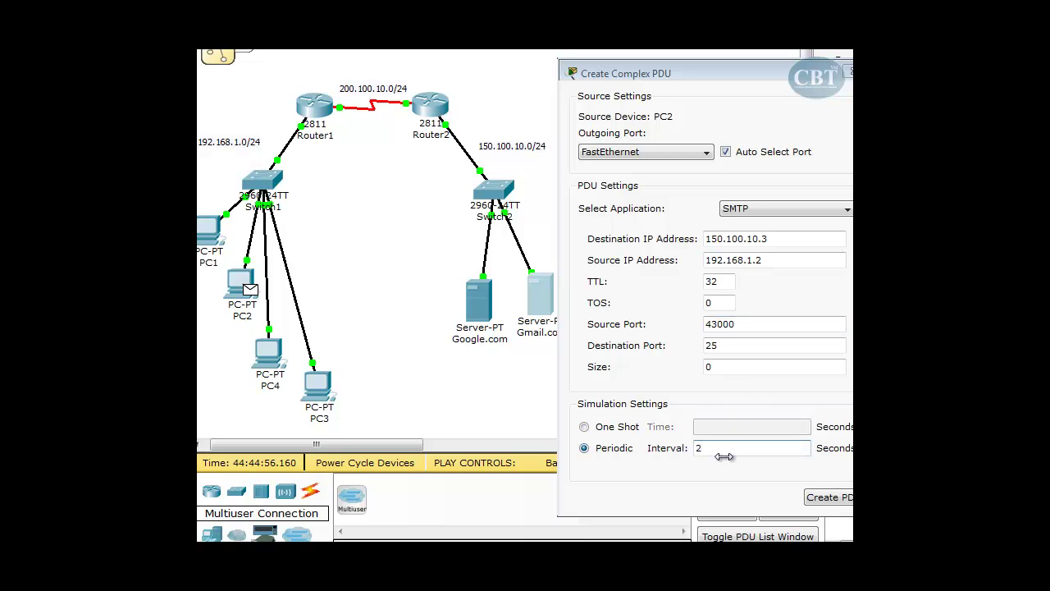
left_click(850, 501)
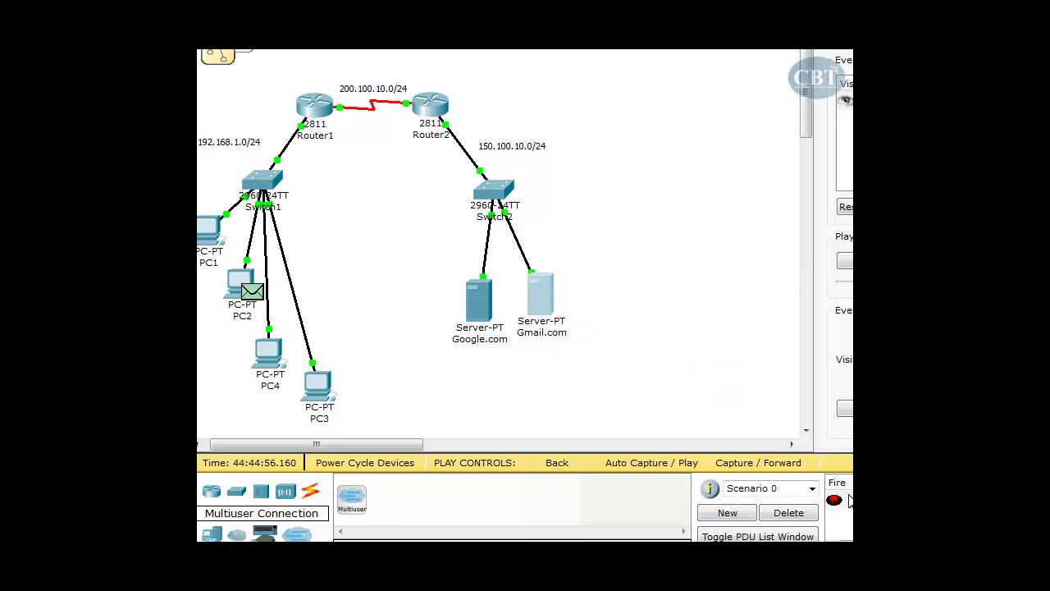
- Play the simulation and watch PC2's SMTP packets pass Router1 and Router2 with TCP replies returning
left_click(679, 464)
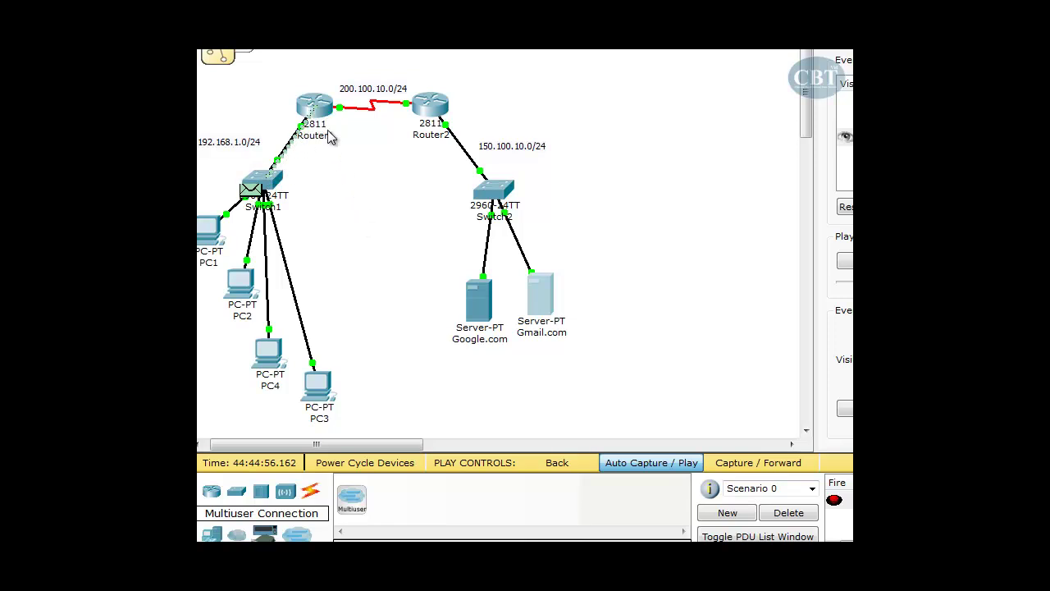
mouse_move(333, 129)
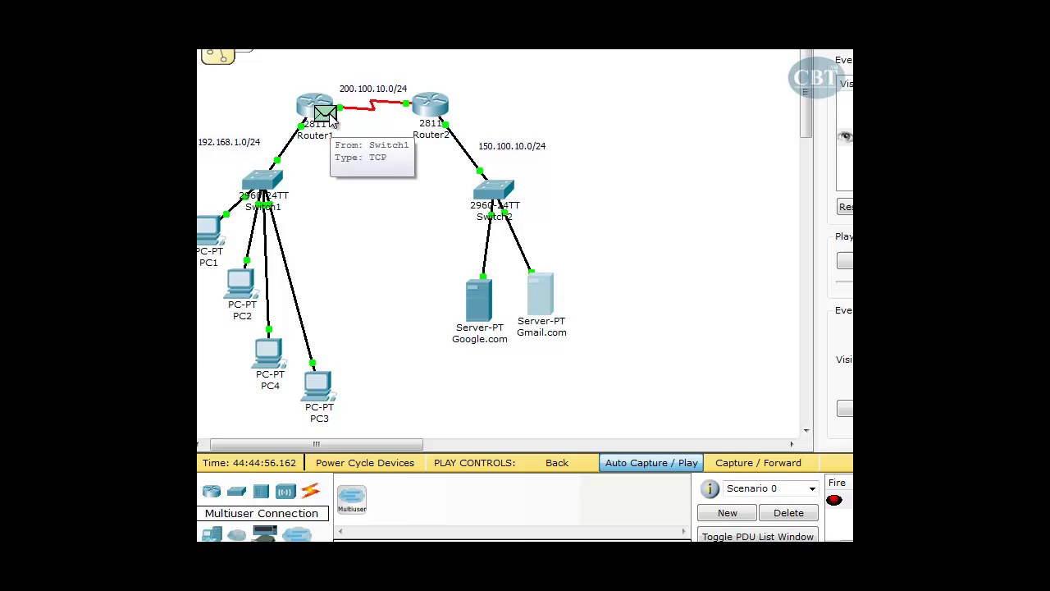
mouse_move(433, 121)
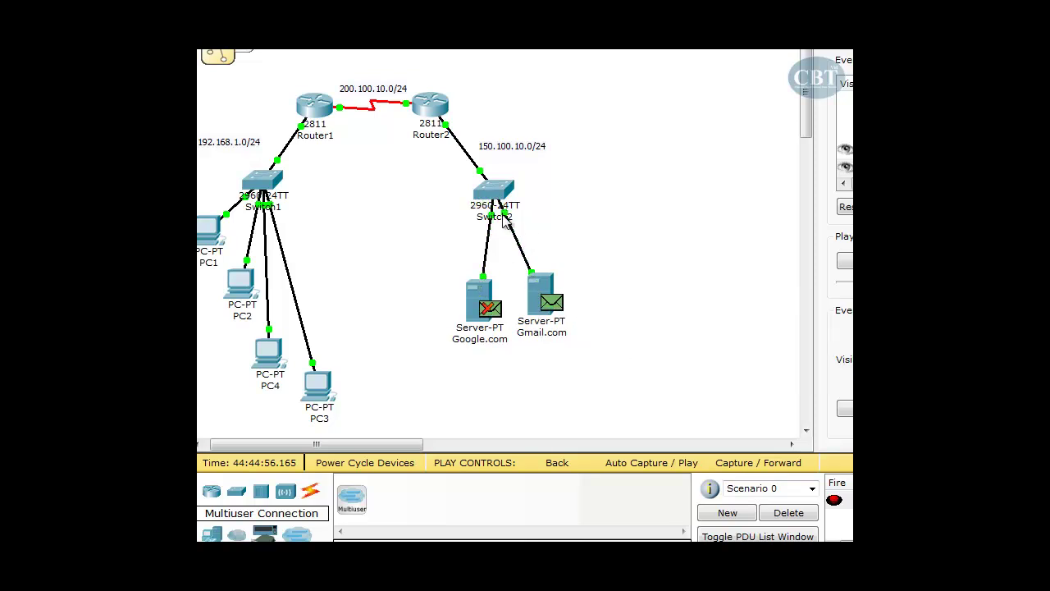
mouse_move(482, 320)
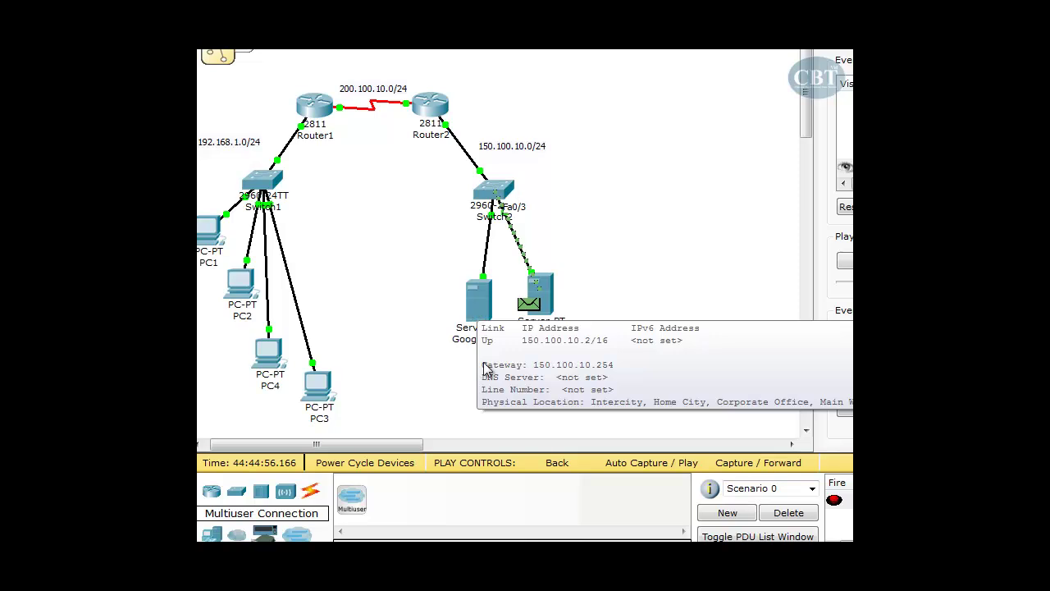
mouse_move(502, 201)
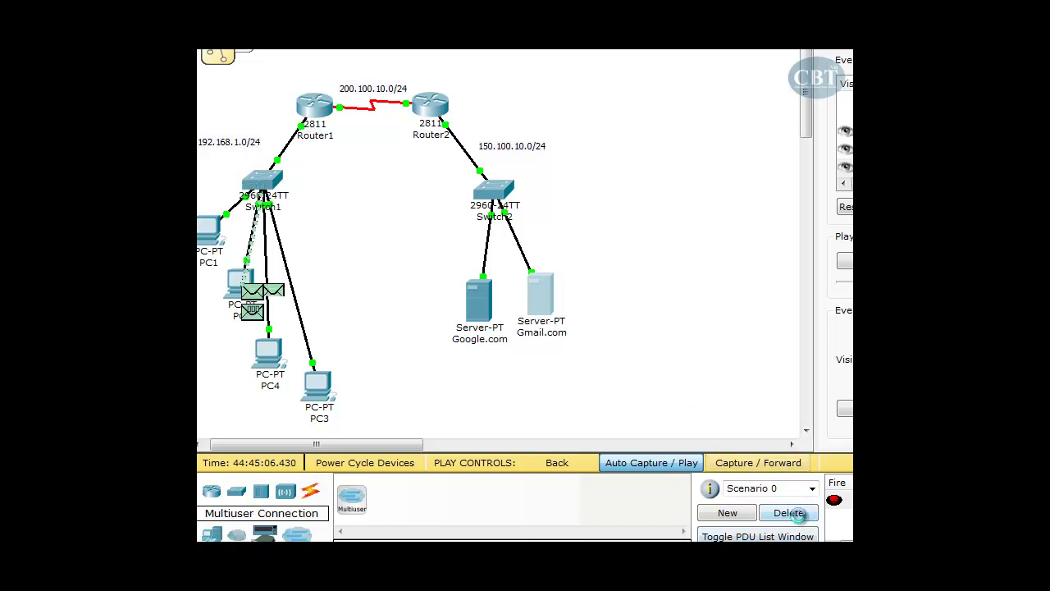
- Delete Scenario 0's test PDUs and check the addresses of PC4 and the Google server
left_click(792, 513)
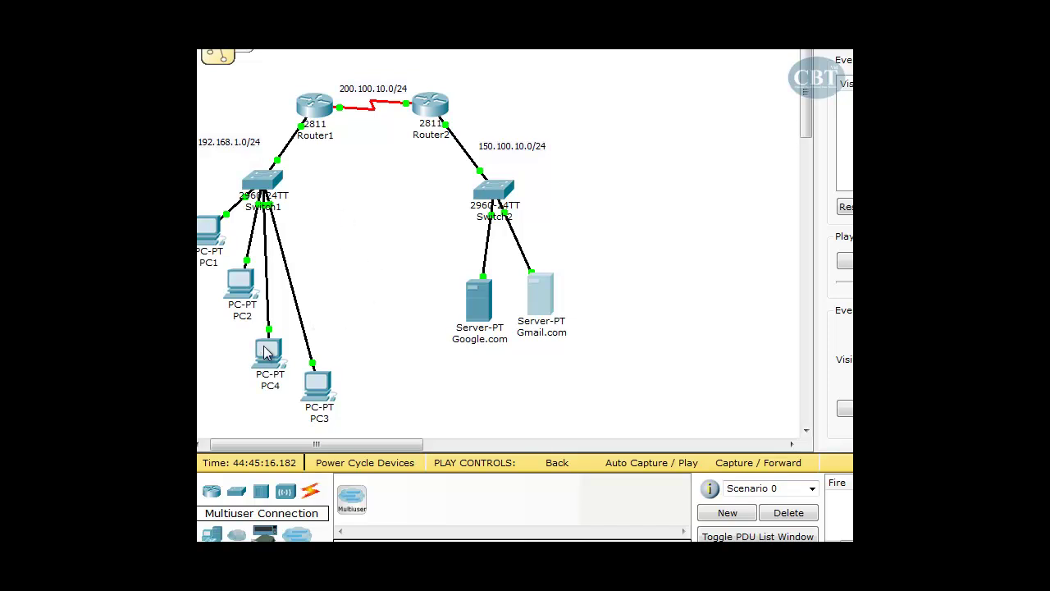
mouse_move(278, 364)
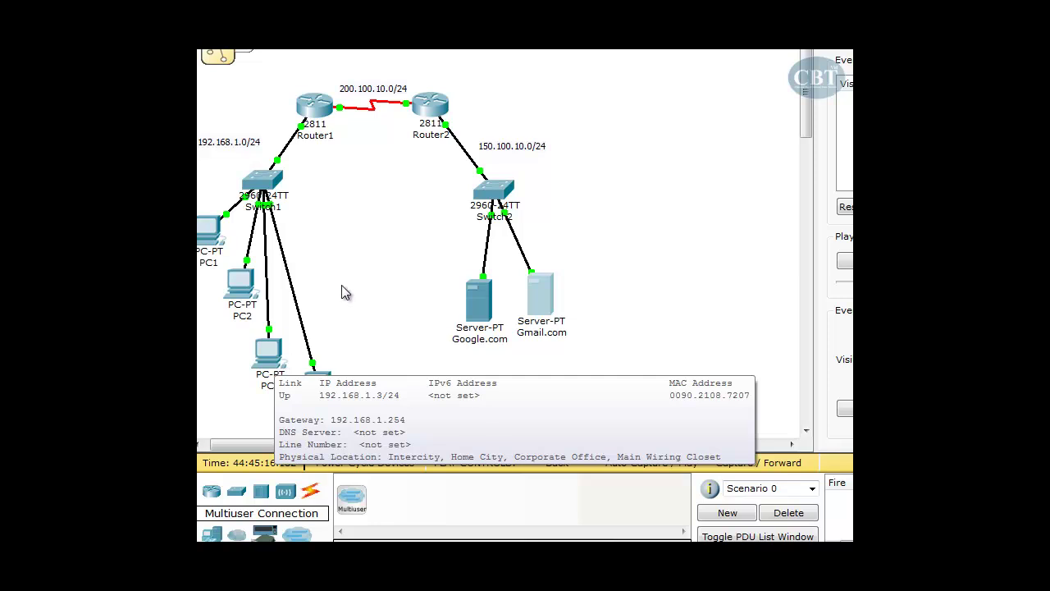
mouse_move(479, 295)
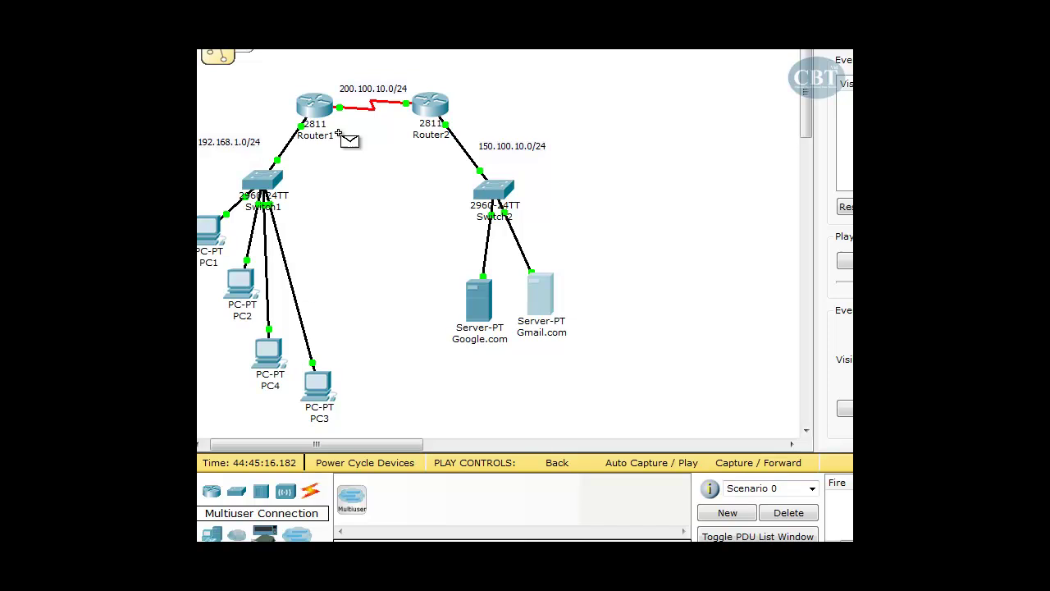
- Build a periodic HTTP PDU from PC4, source port 23000, to Google.com at 150.100.10.2 port 80
left_click(282, 374)
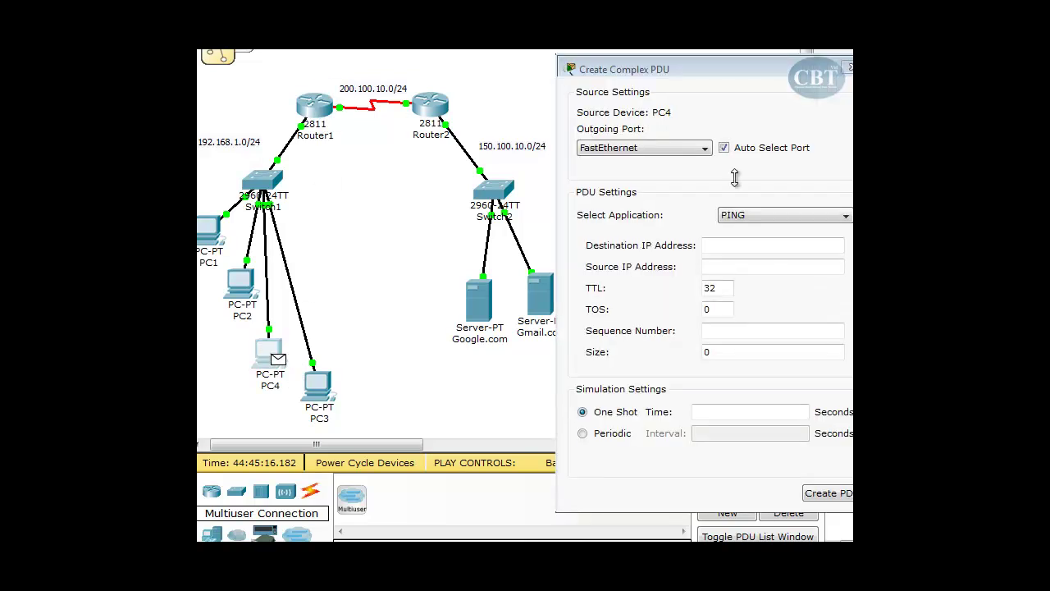
left_click(781, 211)
left_click(780, 263)
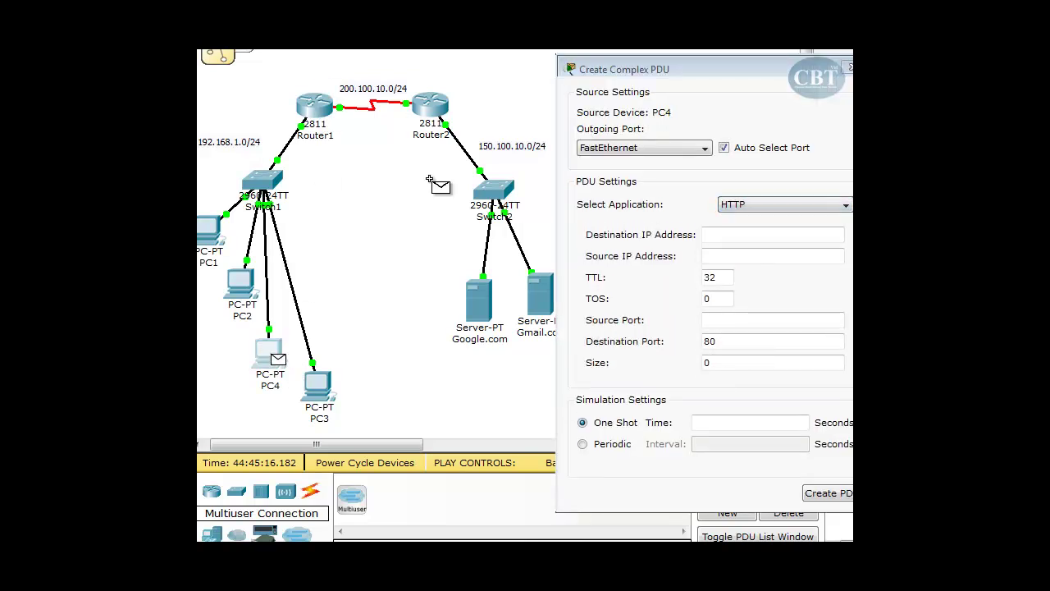
left_click(479, 293)
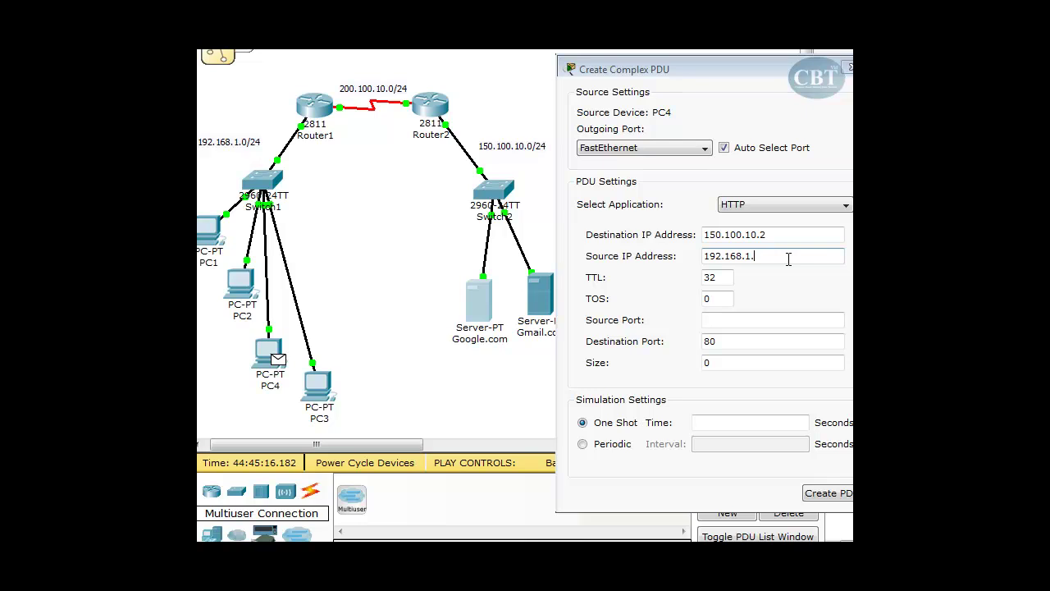
left_click(749, 320)
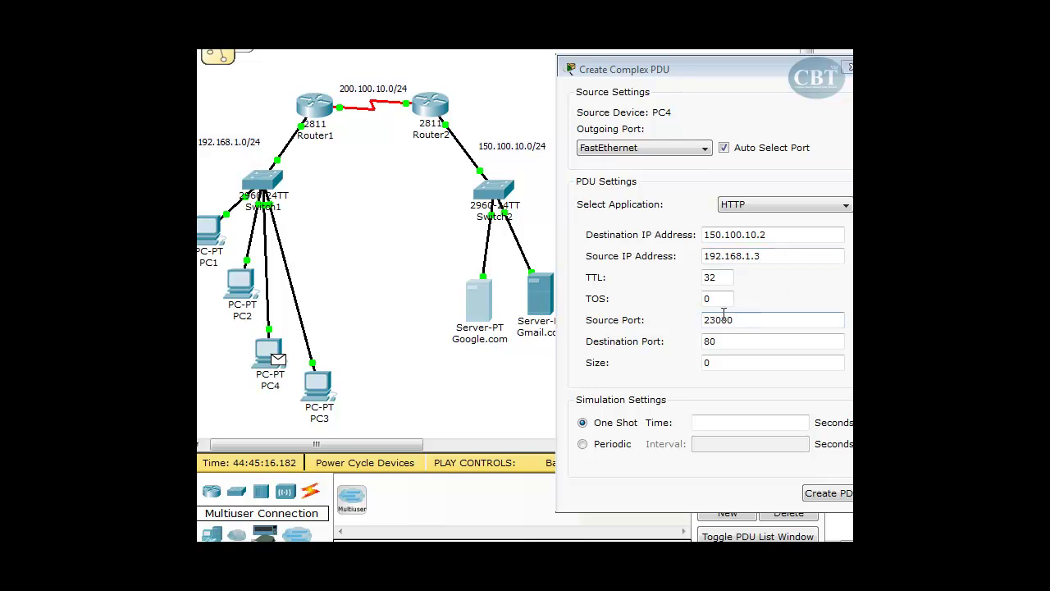
left_click(605, 444)
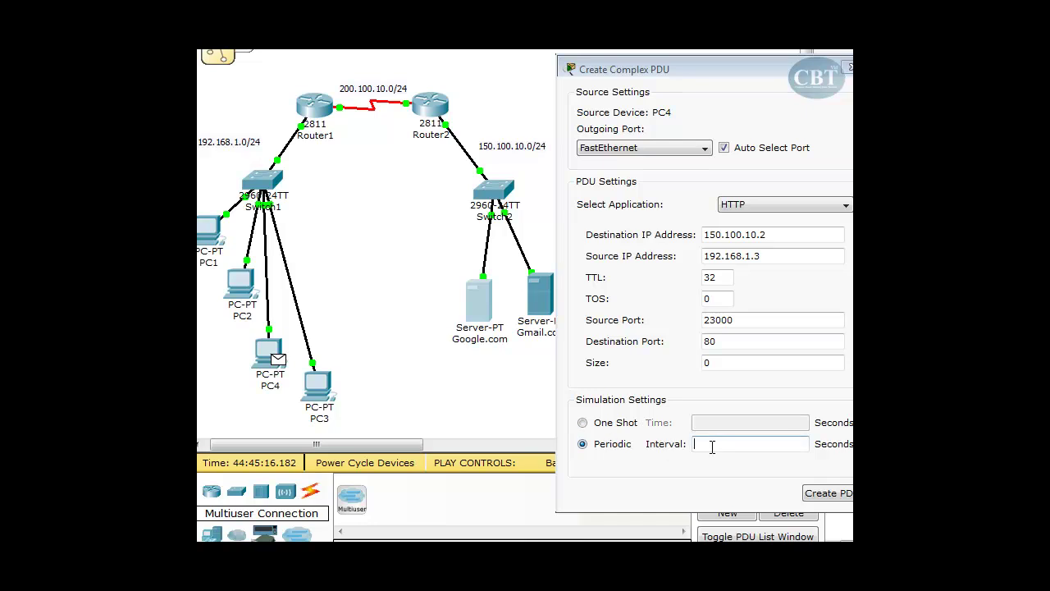
left_click(827, 493)
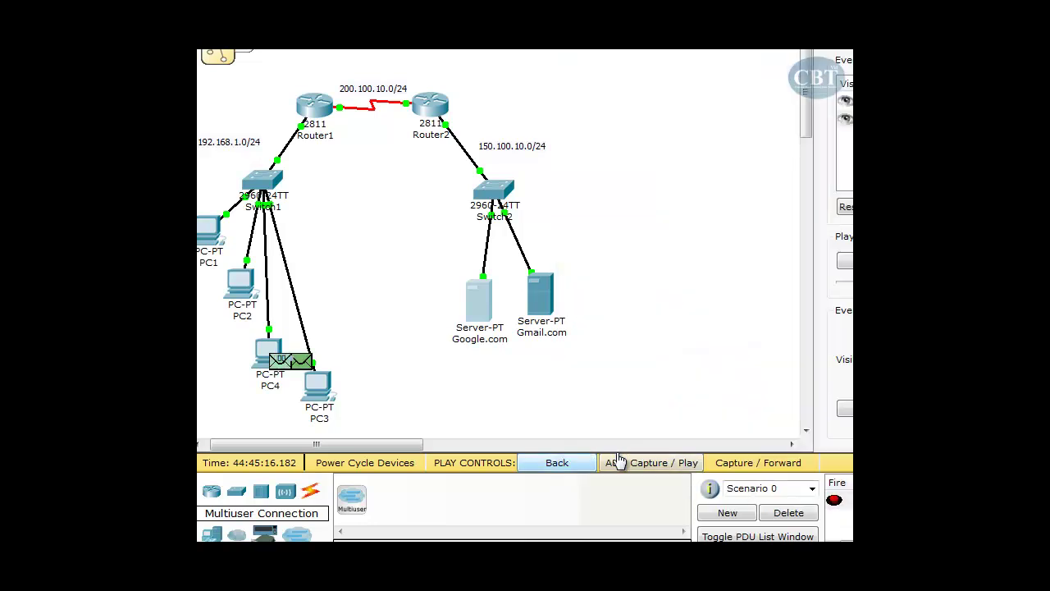
- Run PC4's HTTP packet through Switch1 to Router1, then delete the scenario's test PDUs
left_click(644, 464)
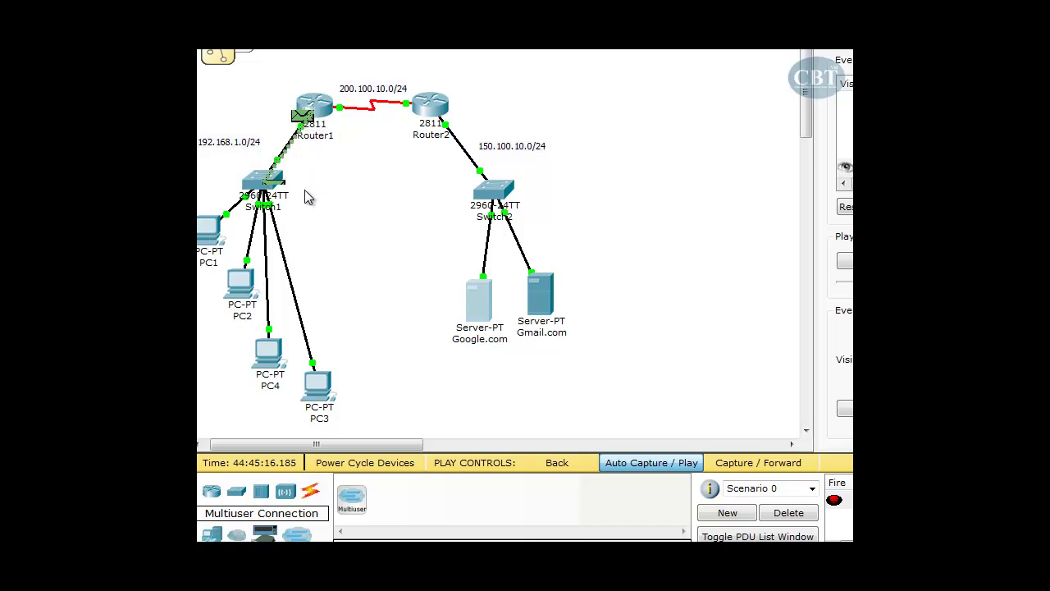
mouse_move(312, 127)
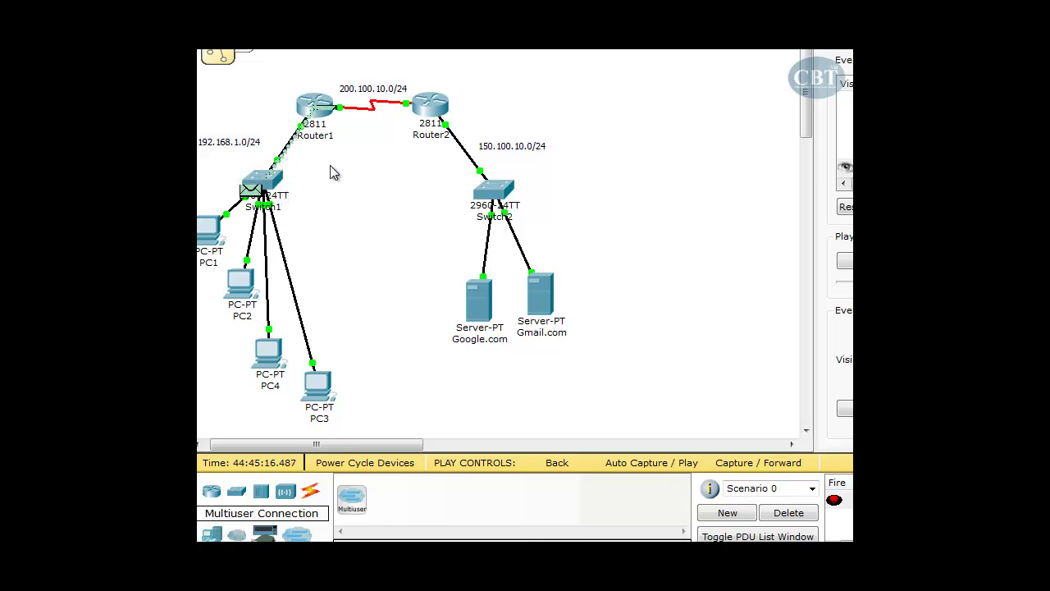
mouse_move(337, 141)
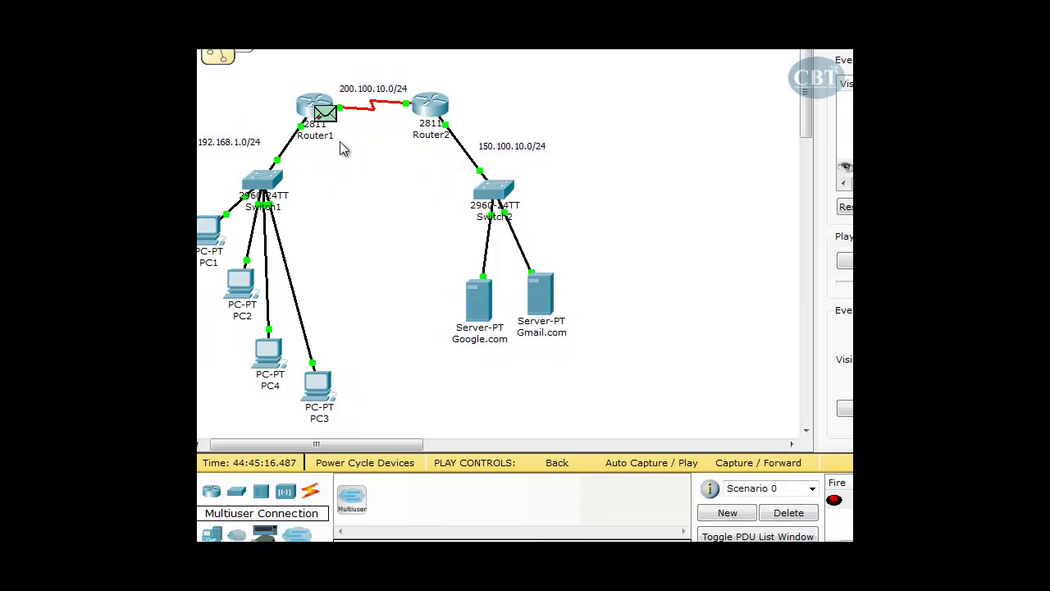
left_click(759, 462)
left_click(789, 512)
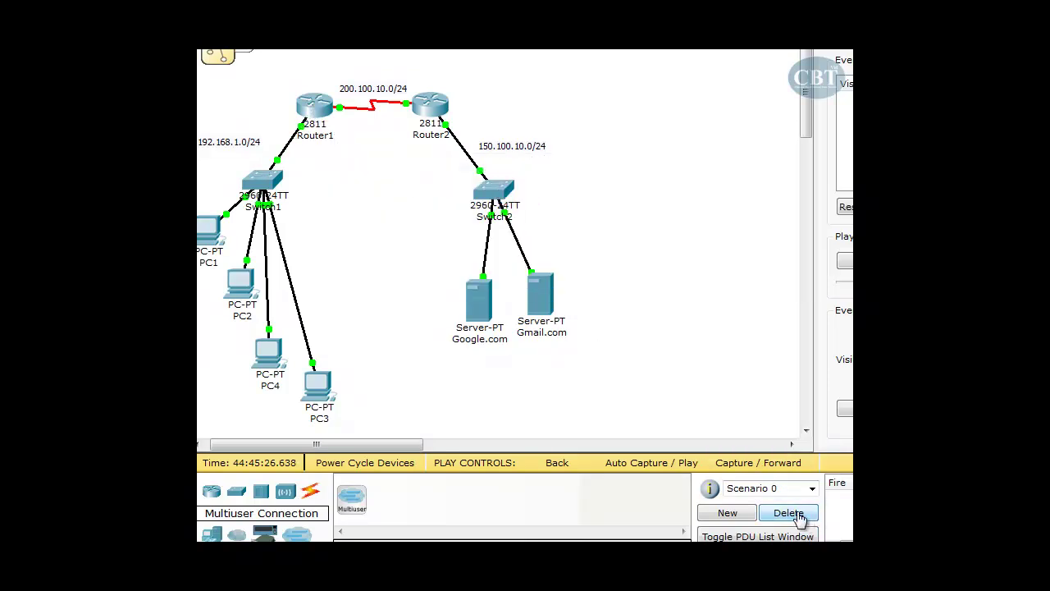
- On the Scenario slide, draw a green brace beside the three access-requirement bullets
key("alt+Tab")
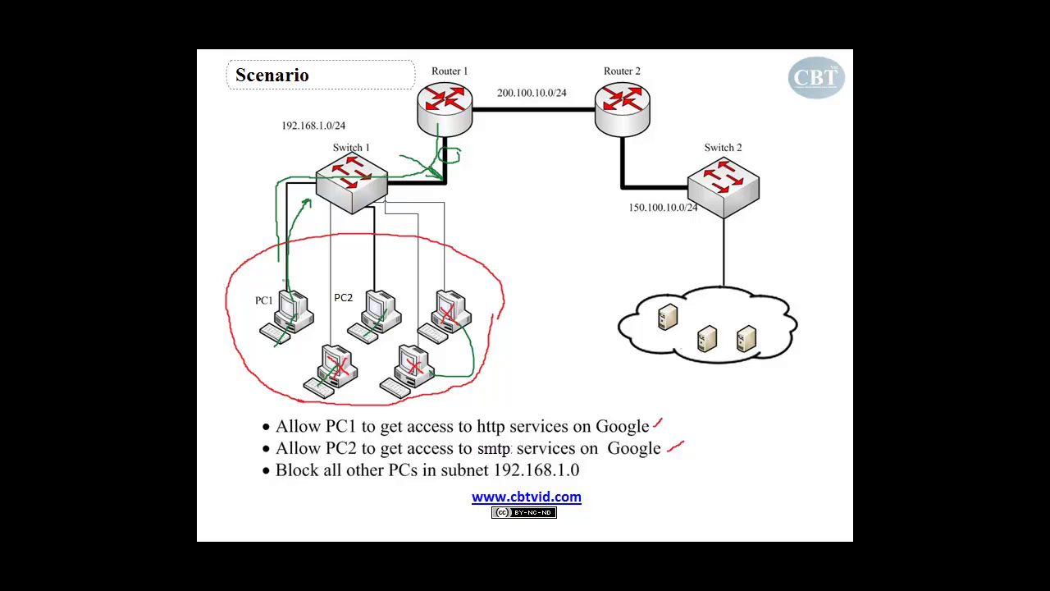
mouse_move(256, 413)
left_mouse_down()
mouse_move(243, 446)
mouse_move(256, 483)
left_mouse_up()
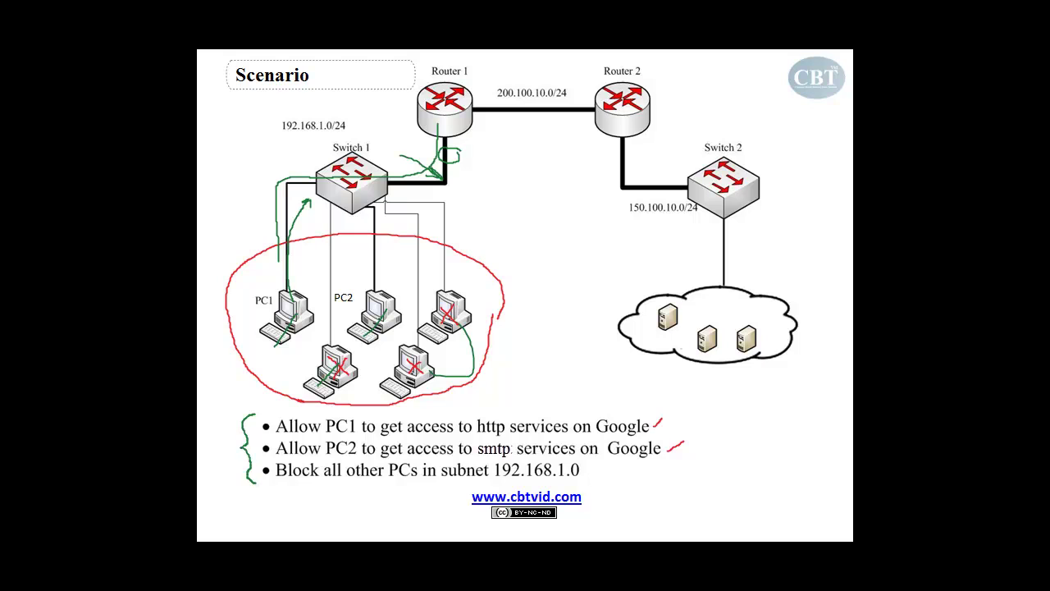